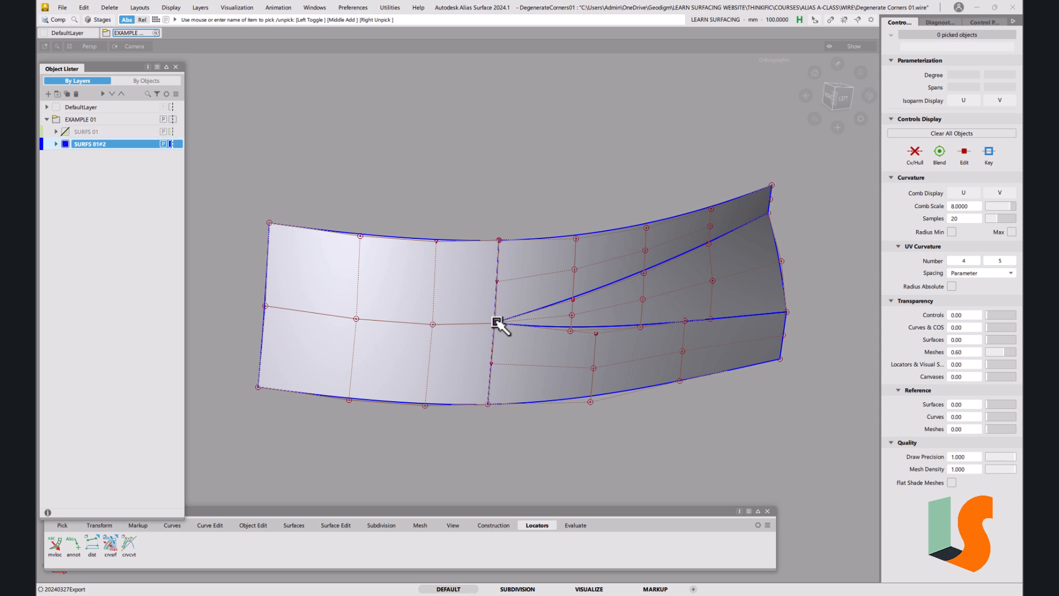
pyautogui.hotkey('ctrl', 'm')
pyautogui.keyDown('alt'); pyautogui.keyDown('shift'); pyautogui.moveTo(745, 257); pyautogui.dragTo(664, 288); pyautogui.keyUp('shift'); pyautogui.keyUp('alt')
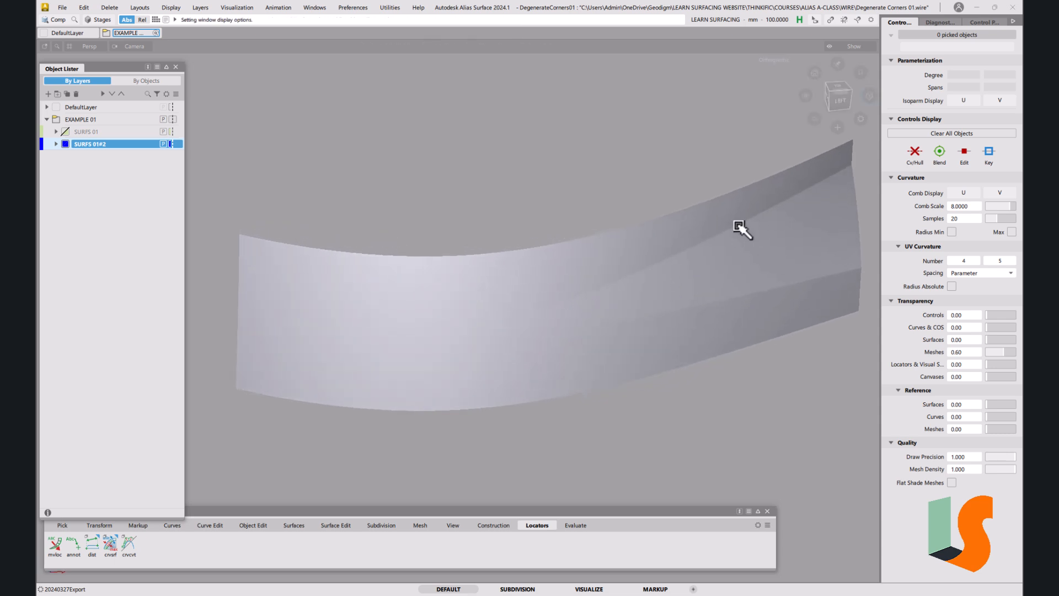
pyautogui.hotkey('shift', 'alt')
pyautogui.keyDown('alt'); pyautogui.keyDown('shift'); pyautogui.moveTo(627, 283); pyautogui.dragTo(603, 293); pyautogui.keyUp('shift'); pyautogui.keyUp('alt')
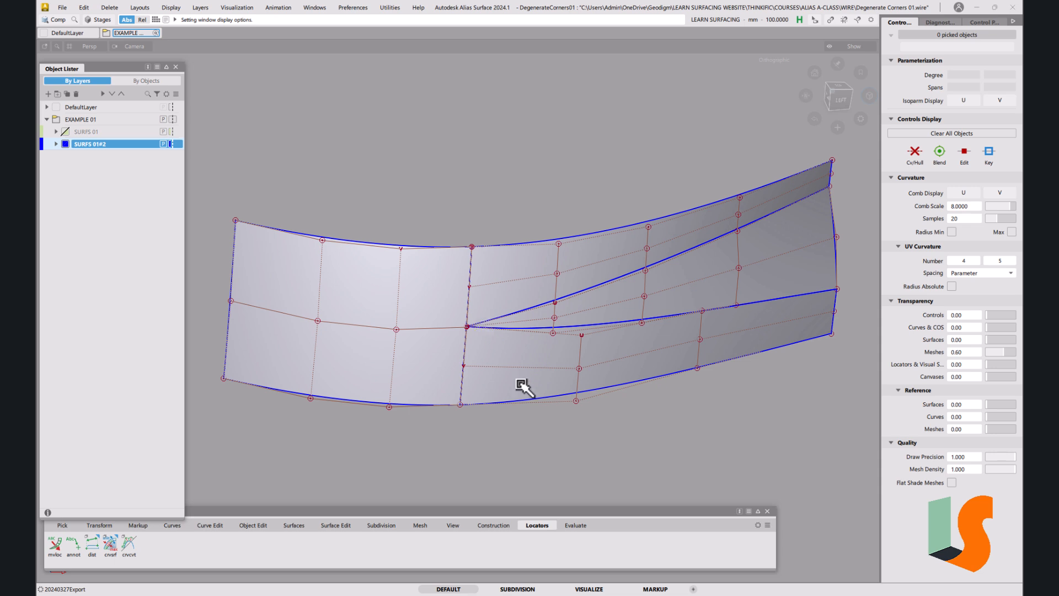
# Detach the tapering middle surface a short distance from its pointed corner, without keeping the originals
pyautogui.click(252, 524)
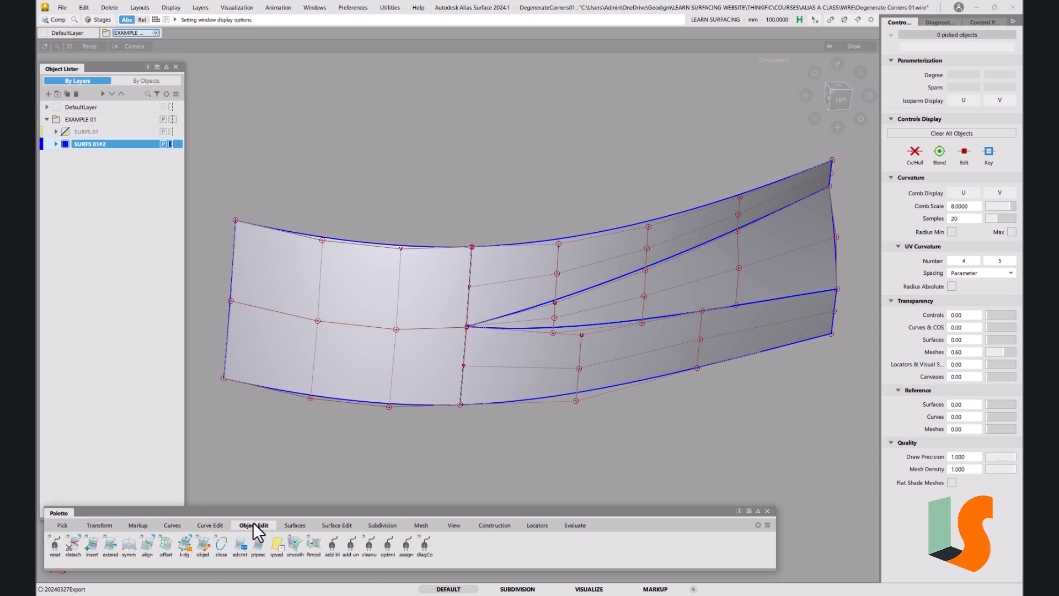
pyautogui.doubleClick(74, 547)
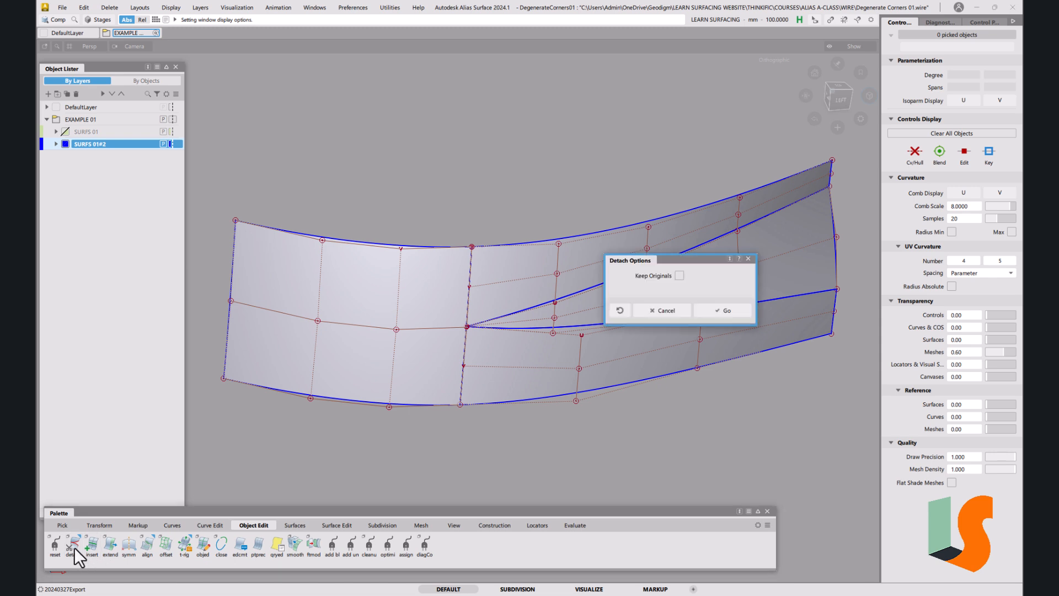
pyautogui.click(727, 310)
pyautogui.moveTo(668, 294); pyautogui.dragTo(561, 310)
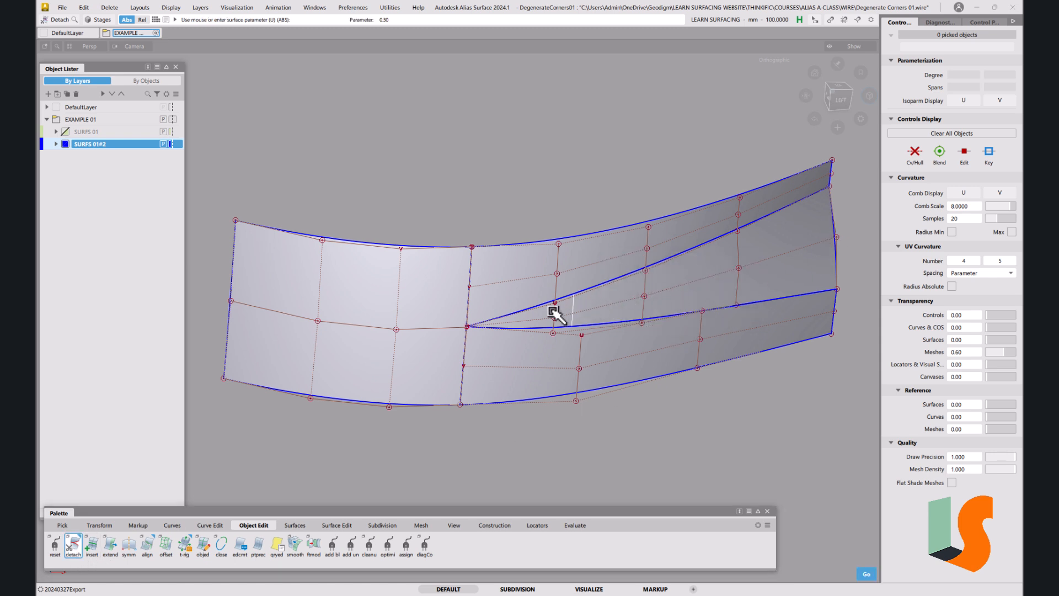
pyautogui.click(553, 315)
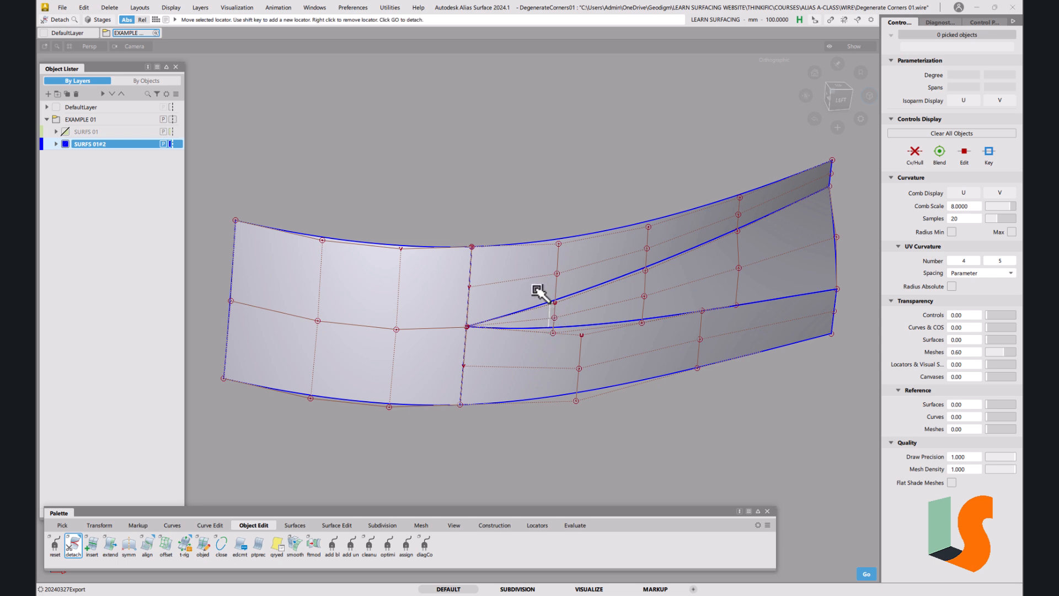
pyautogui.press('space')
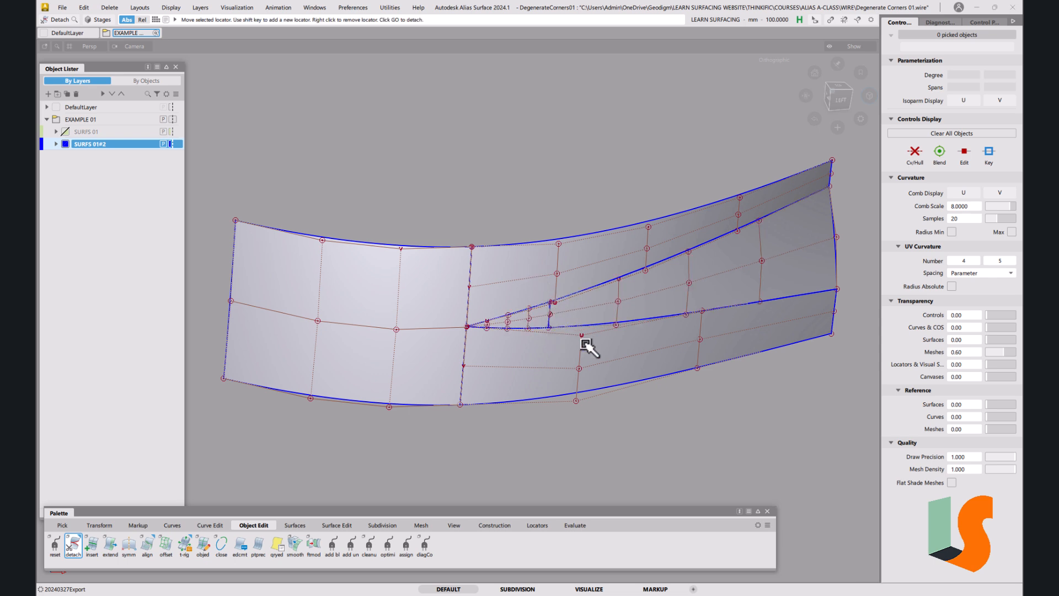
# Delete the small triangular surface piece at the degenerate corner
pyautogui.keyDown('alt'); pyautogui.keyDown('shift'); pyautogui.moveTo(570, 327); pyautogui.dragTo(492, 338, button='right'); pyautogui.keyUp('shift'); pyautogui.keyUp('alt')
pyautogui.keyDown('ctrl'); pyautogui.keyDown('shift'); pyautogui.moveTo(482, 342); pyautogui.dragTo(506, 302); pyautogui.keyUp('shift'); pyautogui.keyUp('ctrl')
pyautogui.click(490, 304)
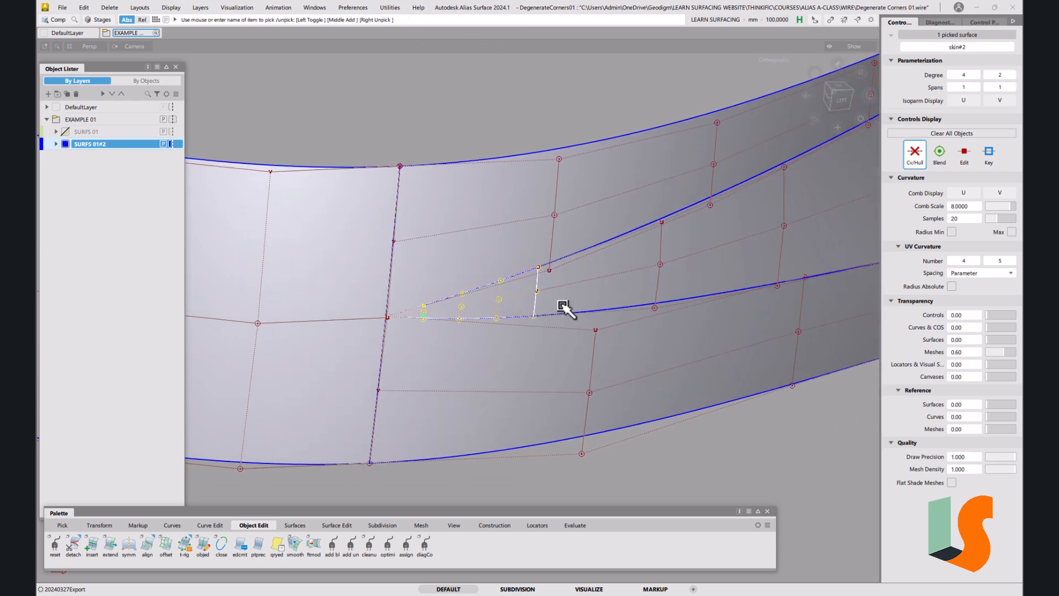
pyautogui.click(527, 332)
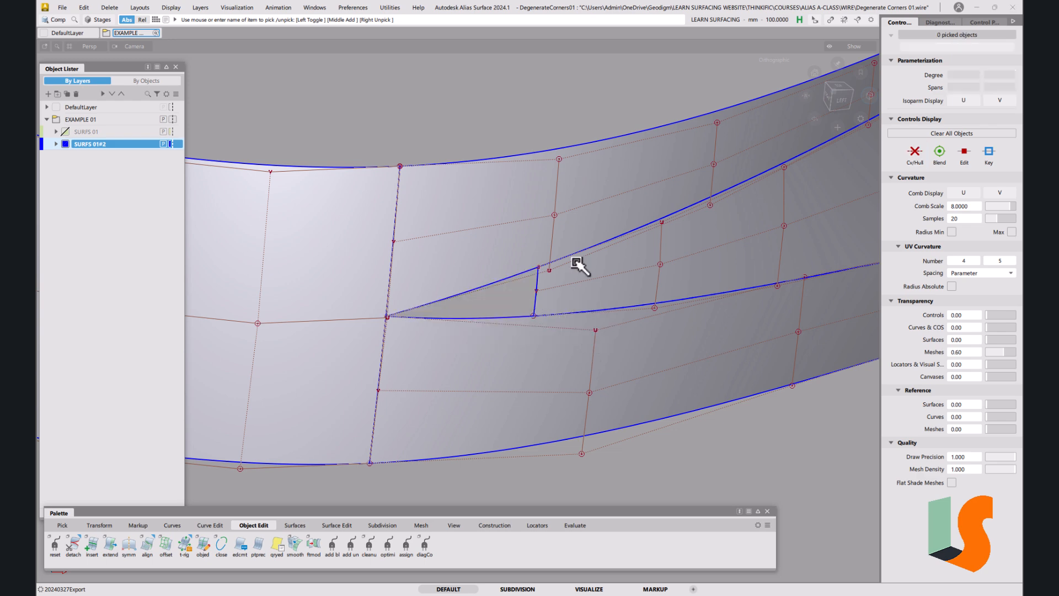
# Turn off shading and duplicate the long lower edge and the short cut edge at the opening as curves, without rebuild
pyautogui.press('1')
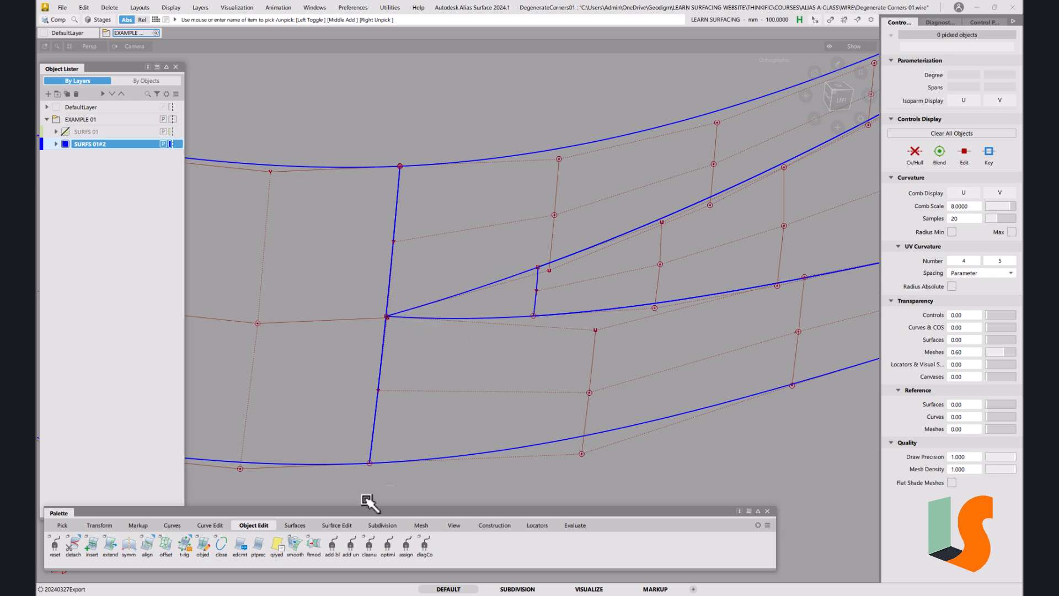
pyautogui.click(210, 523)
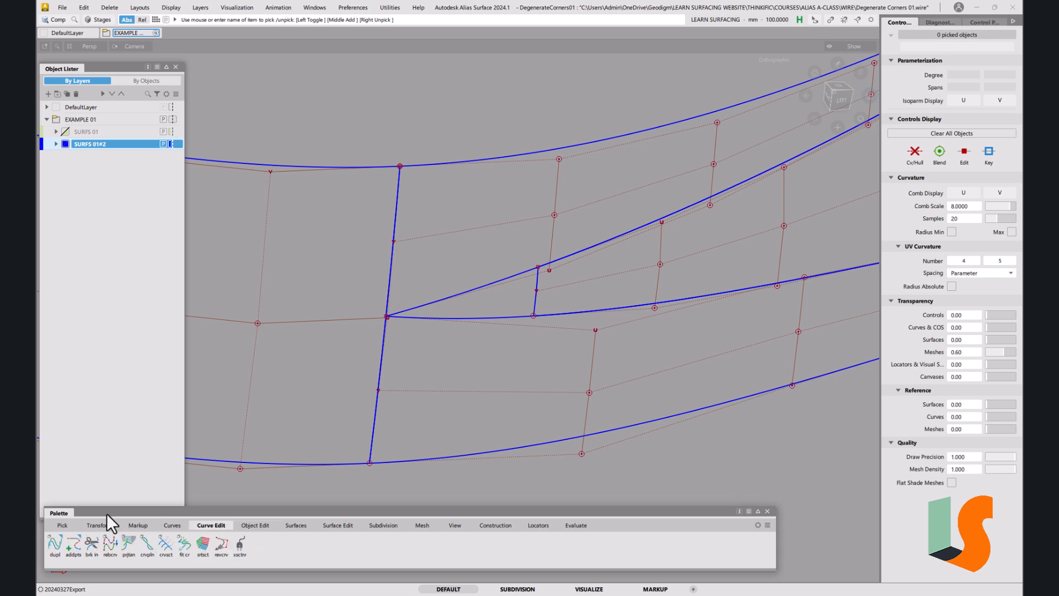
pyautogui.click(55, 545)
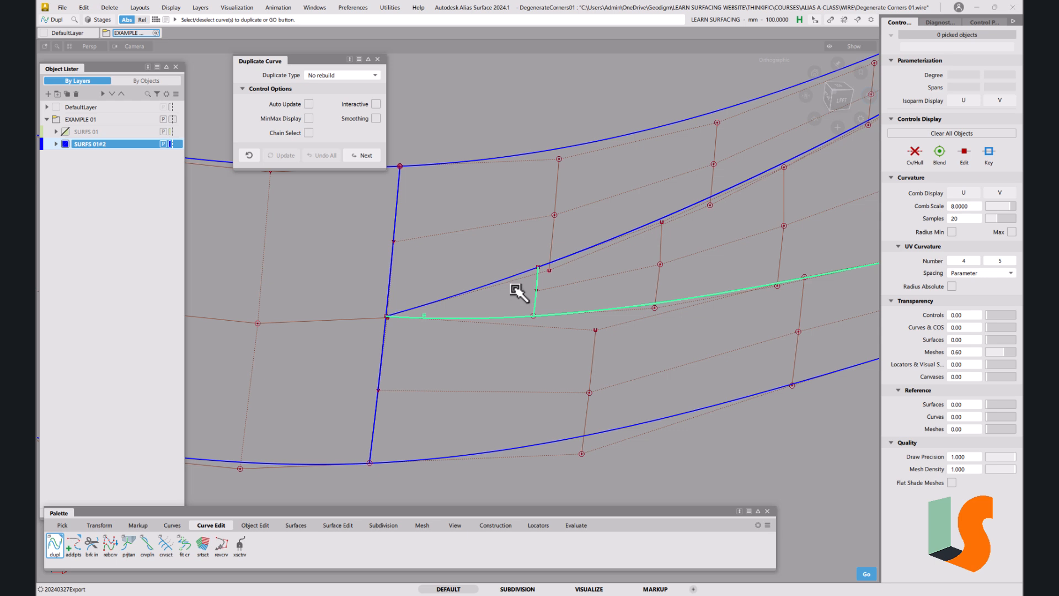
pyautogui.press('space')
pyautogui.keyDown('ctrl'); pyautogui.keyDown('shift'); pyautogui.moveTo(588, 393); pyautogui.dragTo(580, 300); pyautogui.keyUp('shift'); pyautogui.keyUp('ctrl')
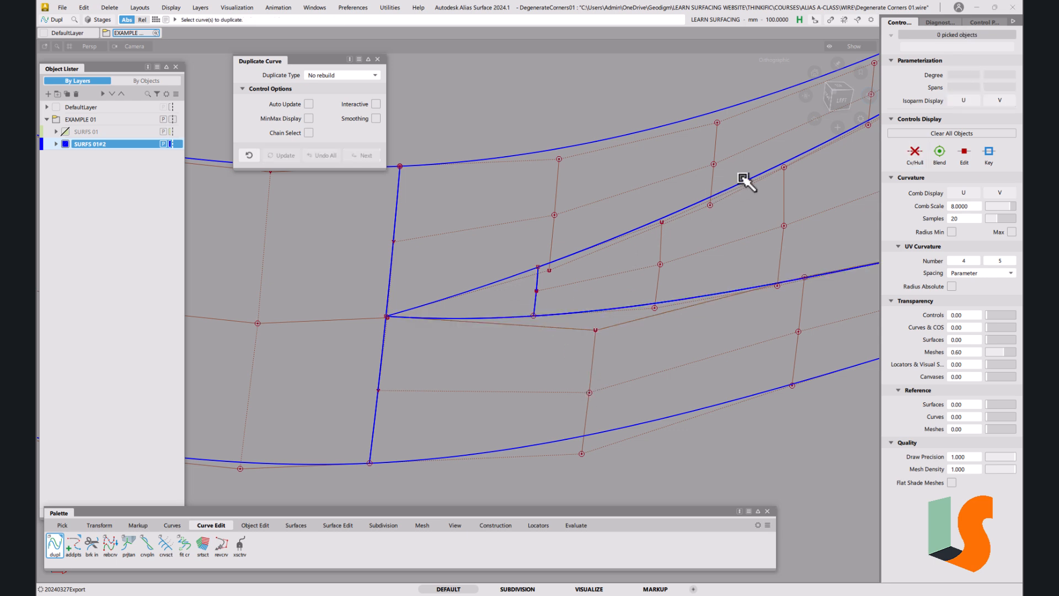
# Section the duplicated lower curve at the short cut curve in the left view, keeping only the portion reaching the corner
pyautogui.click(841, 100)
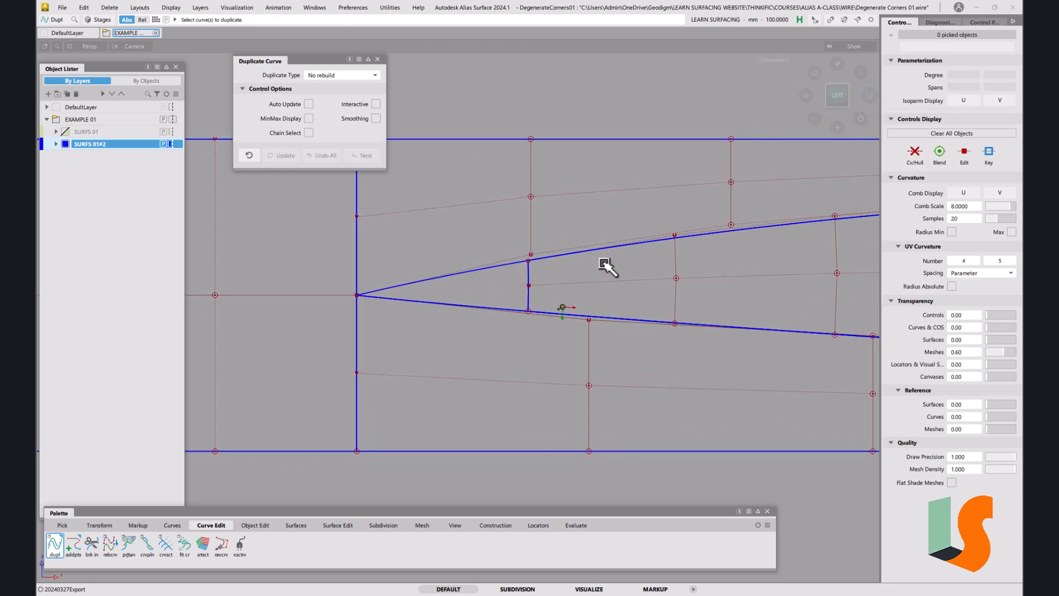
pyautogui.click(160, 544)
pyautogui.click(502, 310)
pyautogui.press('space')
pyautogui.click(531, 302)
pyautogui.click(554, 319)
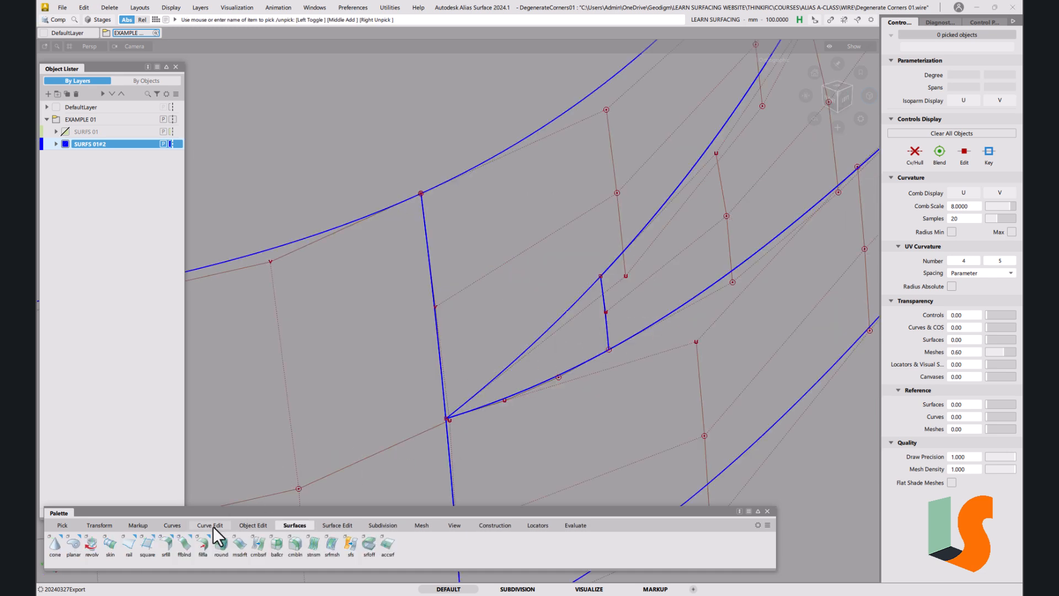
# Build a one-generation rail surface using the cut surface edge as generation and the sectioned lower curve as rail
pyautogui.click(128, 543)
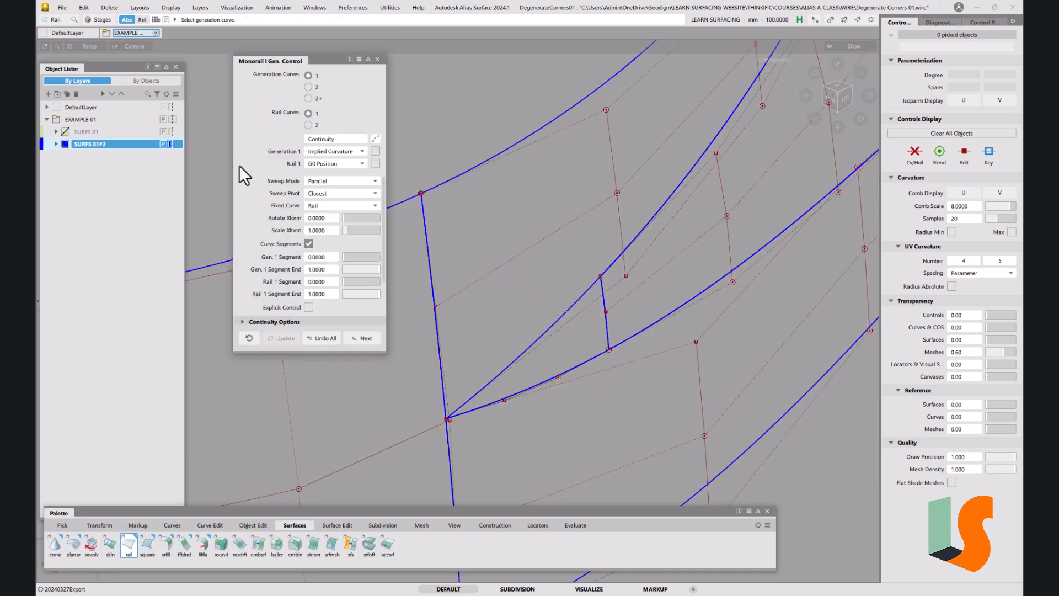
pyautogui.click(608, 317)
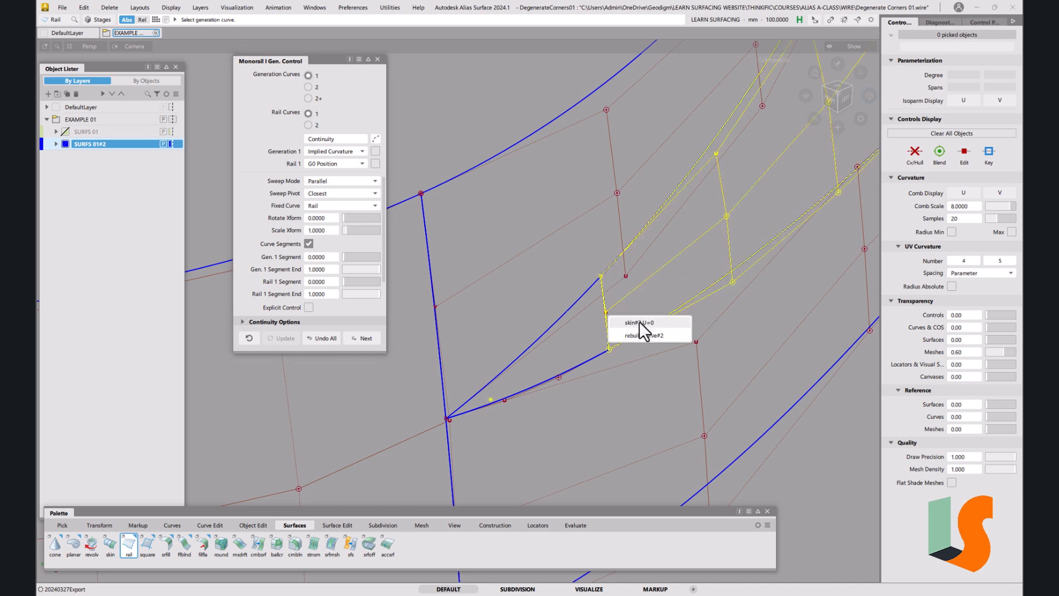
pyautogui.click(639, 321)
pyautogui.click(573, 372)
pyautogui.click(597, 373)
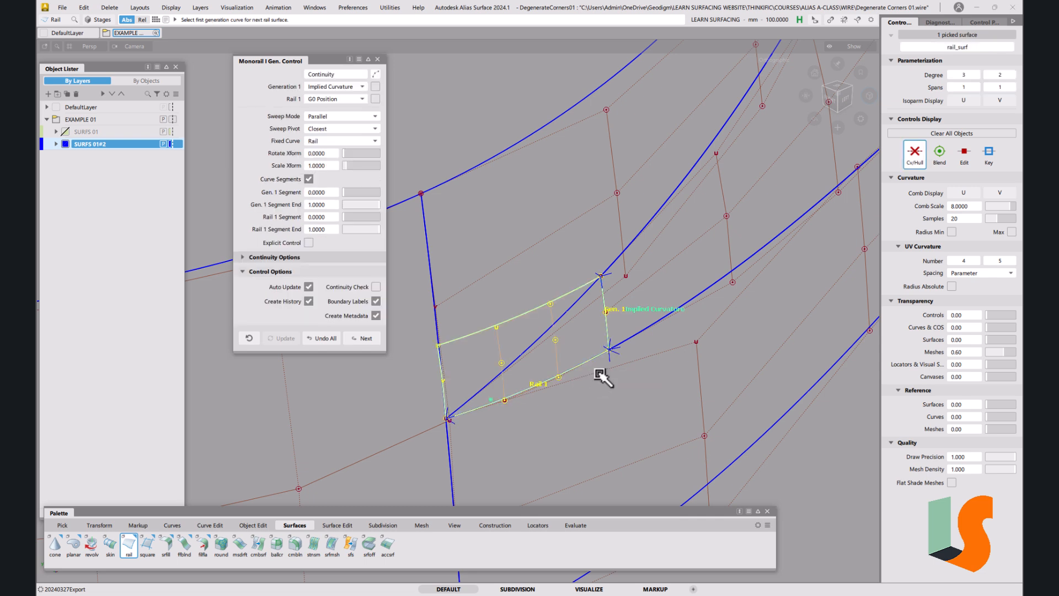
# Set the rail surface's Generation 1 continuity to G2 Curvature, view it shaded, and finish the surface
pyautogui.click(353, 87)
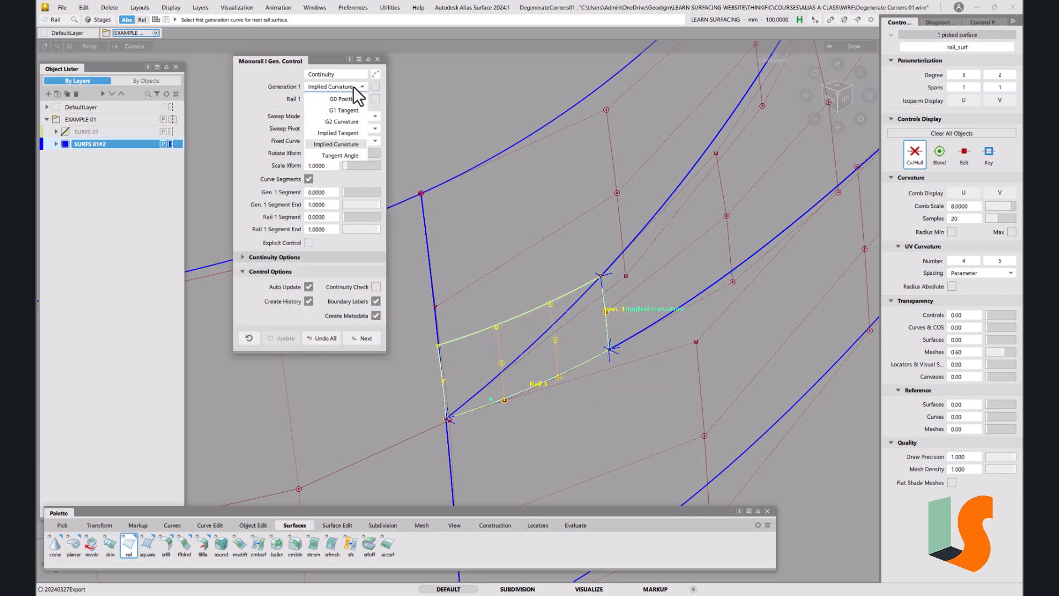
pyautogui.click(345, 121)
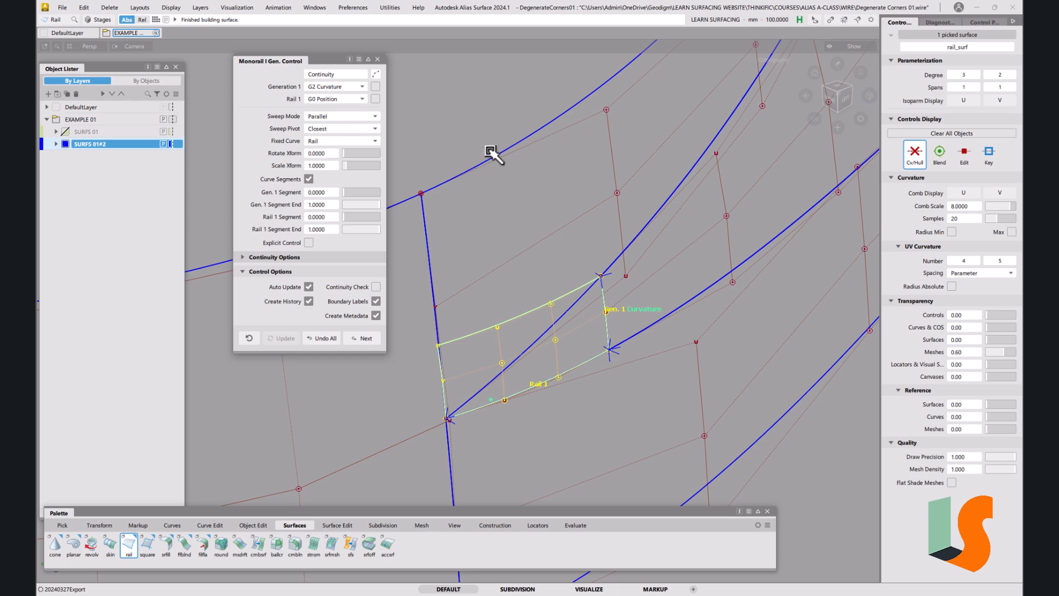
pyautogui.press('5')
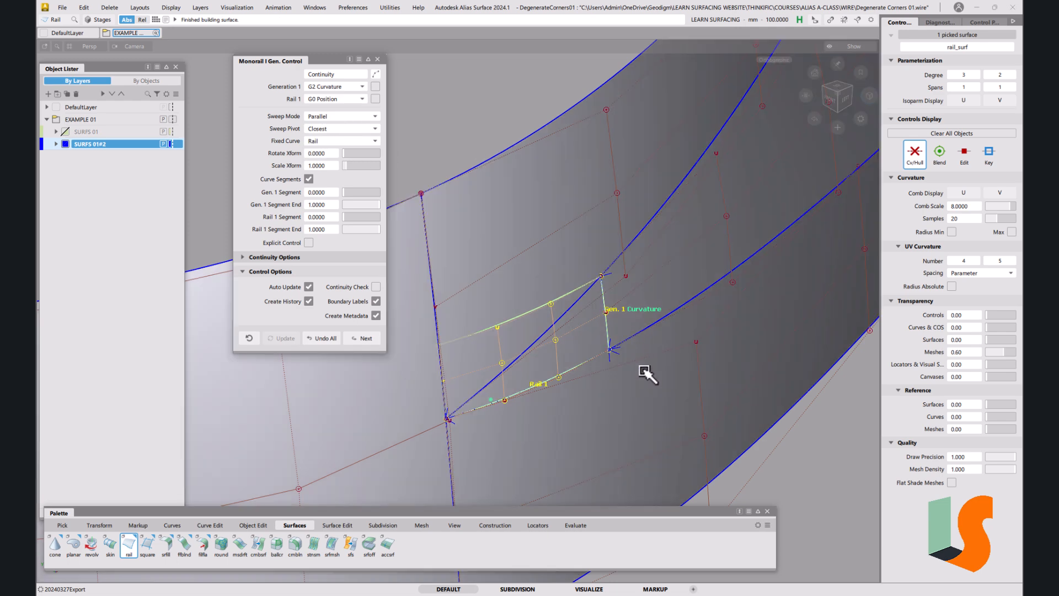
pyautogui.press('5')
pyautogui.press('space')
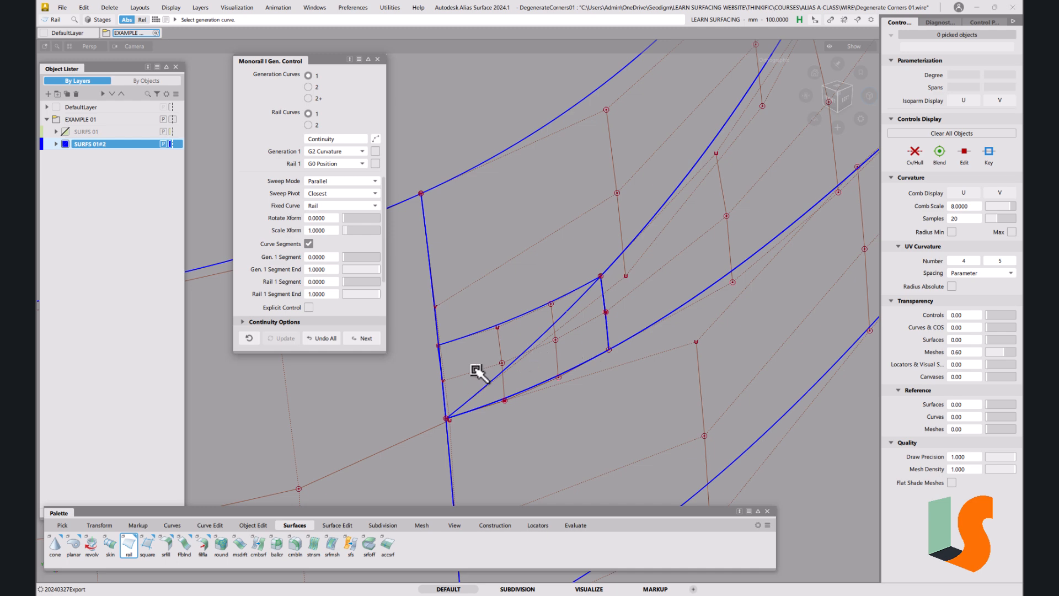
# Align the rail surface's free end edge to the adjacent upper surface's vertical edge with G0 continuity and Partial enabled
pyautogui.click(841, 121)
pyautogui.keyDown('alt'); pyautogui.keyDown('shift'); pyautogui.moveTo(513, 216); pyautogui.dragTo(716, 295, button='middle'); pyautogui.keyUp('shift'); pyautogui.keyUp('alt')
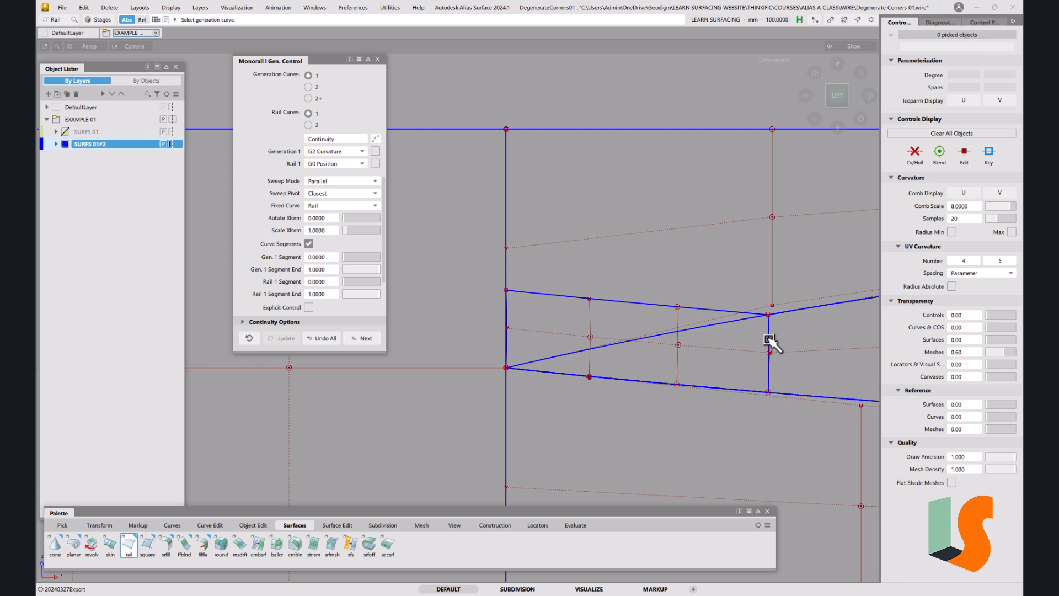
pyautogui.keyDown('alt'); pyautogui.keyDown('shift'); pyautogui.moveTo(719, 329); pyautogui.dragTo(695, 331, button='middle'); pyautogui.keyUp('shift'); pyautogui.keyUp('alt')
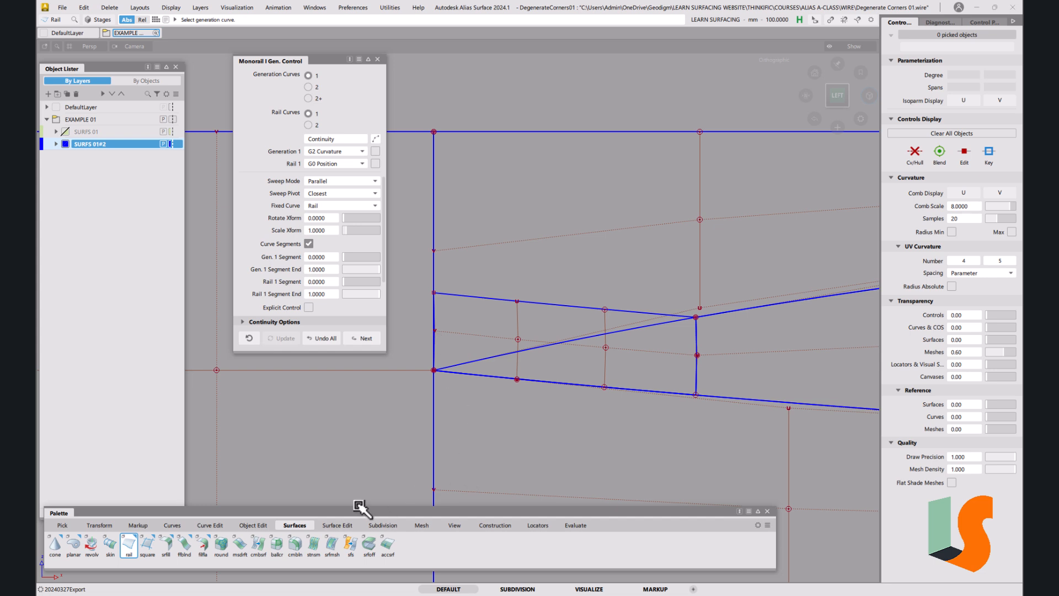
pyautogui.click(252, 525)
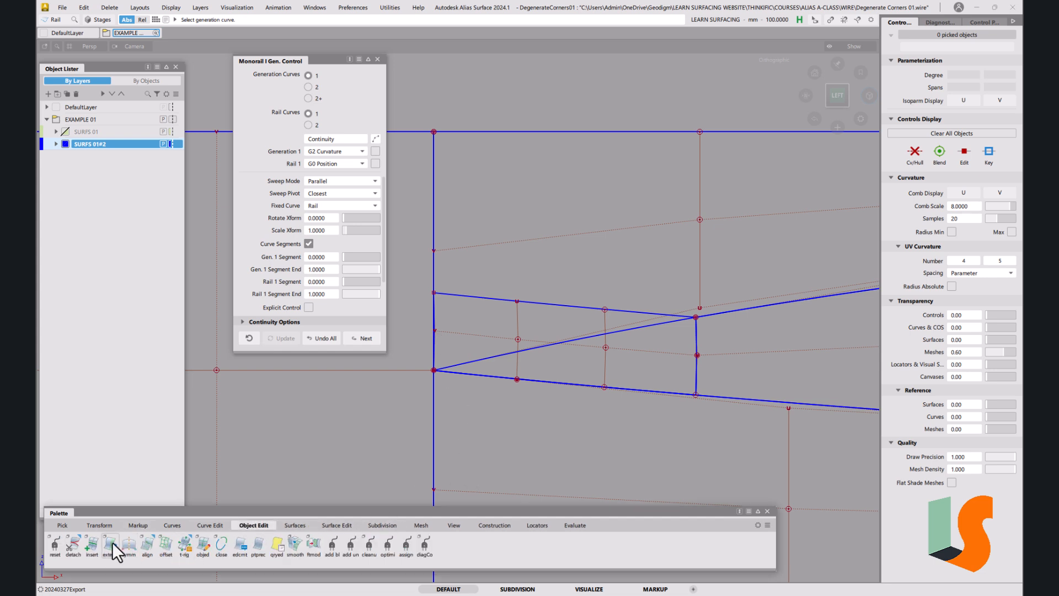
pyautogui.doubleClick(146, 544)
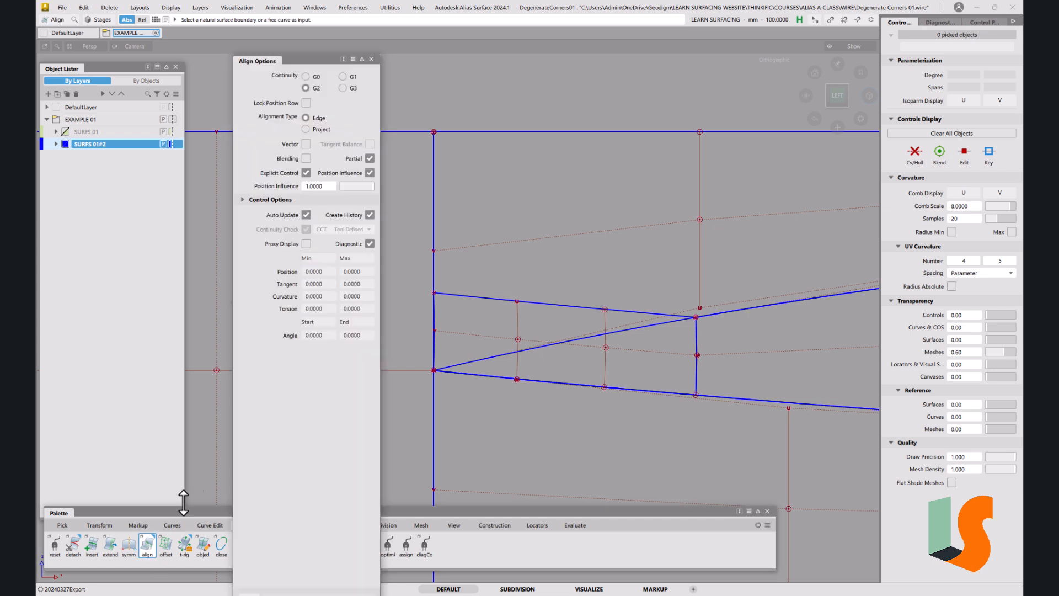
pyautogui.click(434, 306)
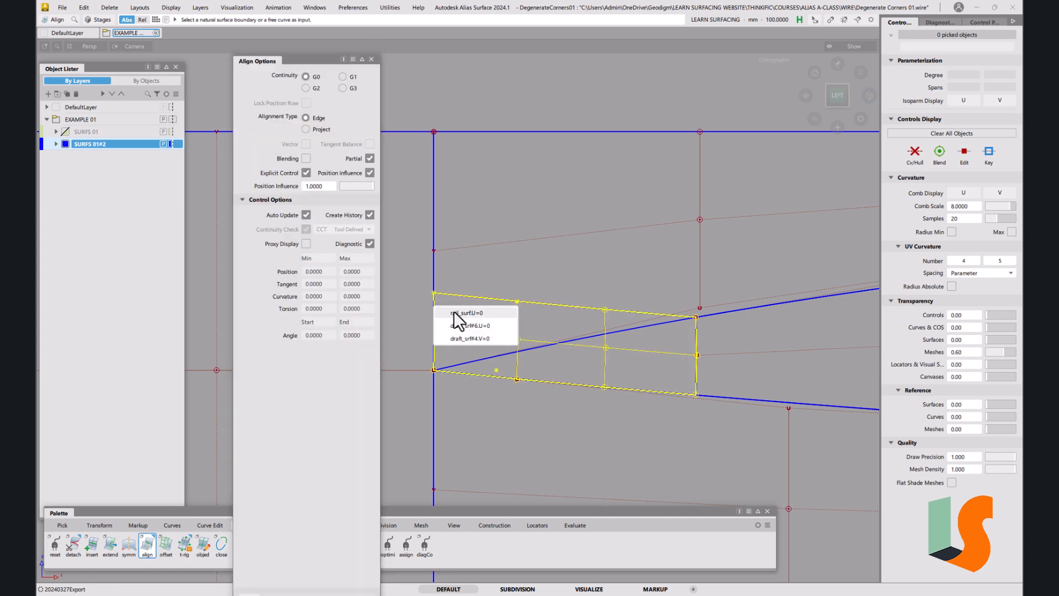
pyautogui.click(453, 313)
pyautogui.click(503, 368)
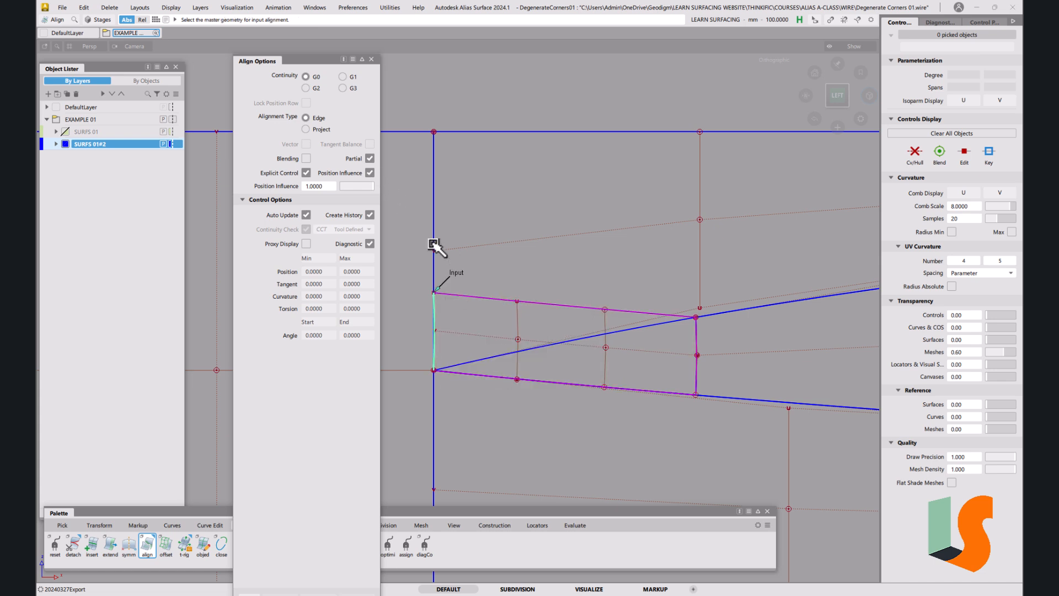
pyautogui.click(433, 264)
pyautogui.click(461, 269)
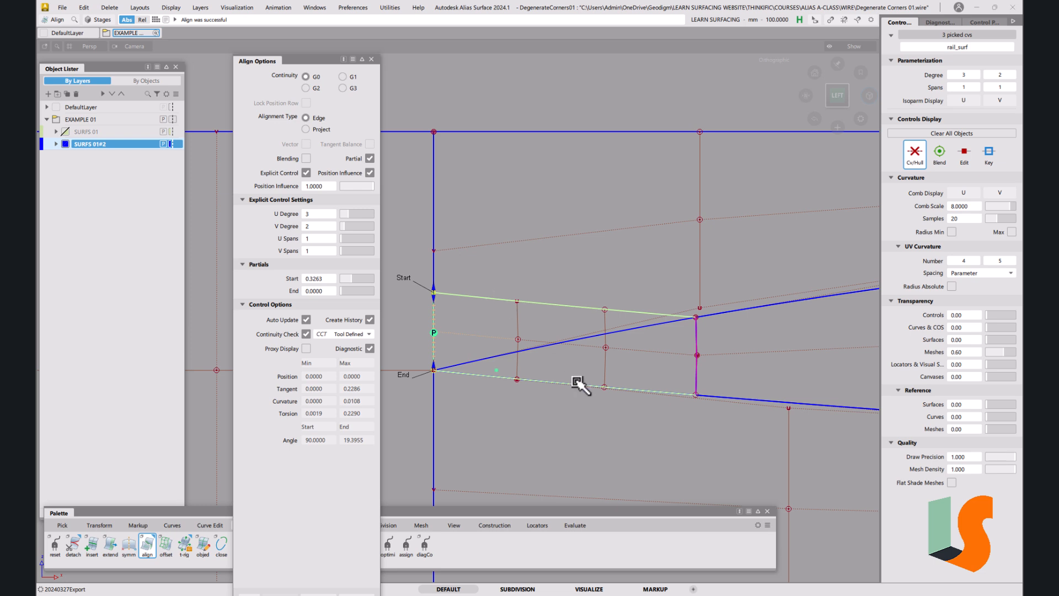
pyautogui.press('space')
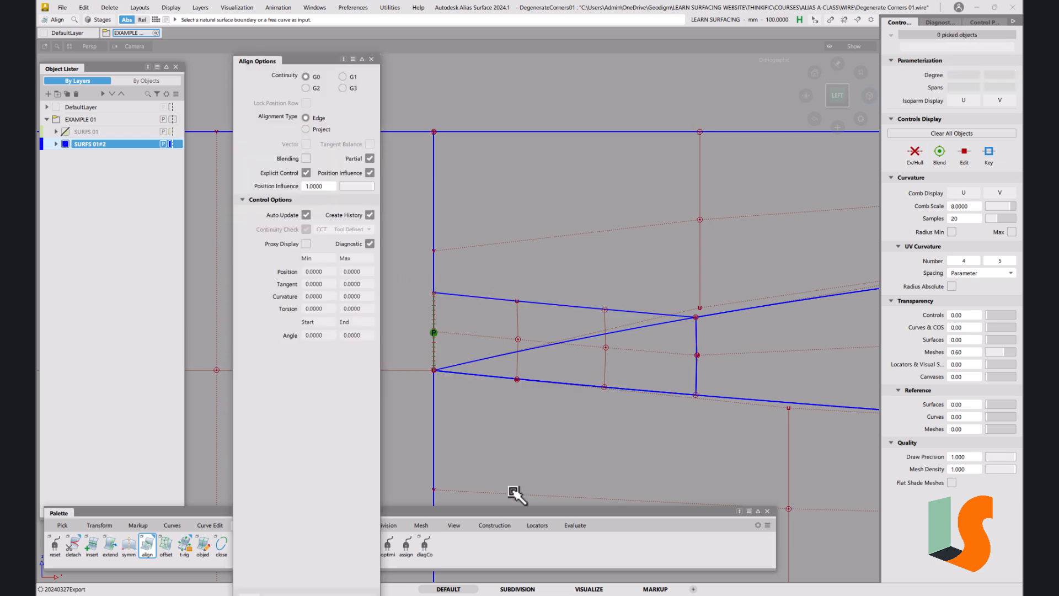
# Add a G0 positional surface continuity check along the rail surface's lower edge
pyautogui.click(574, 525)
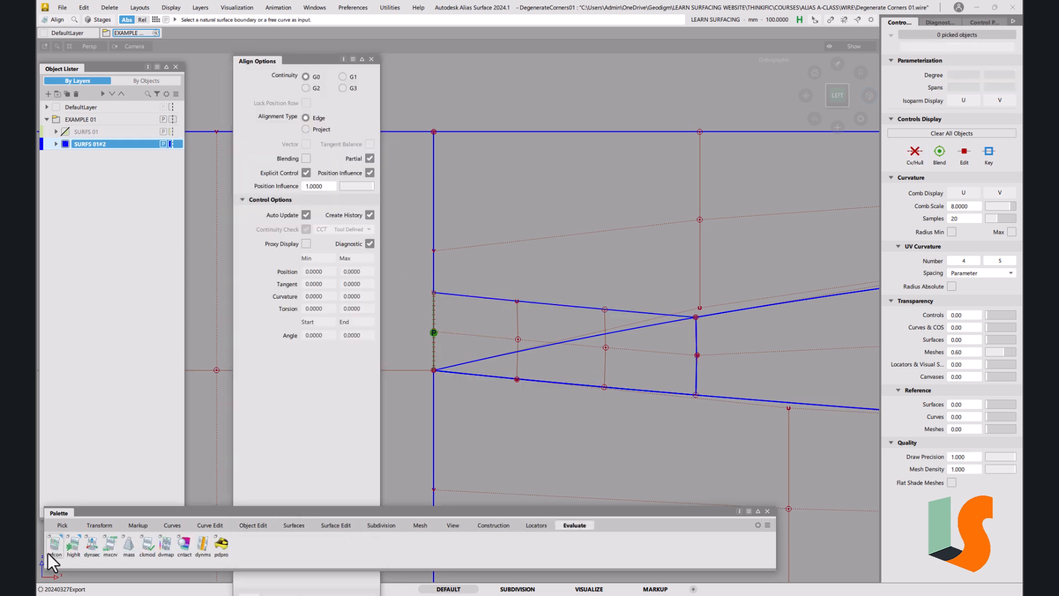
pyautogui.doubleClick(52, 543)
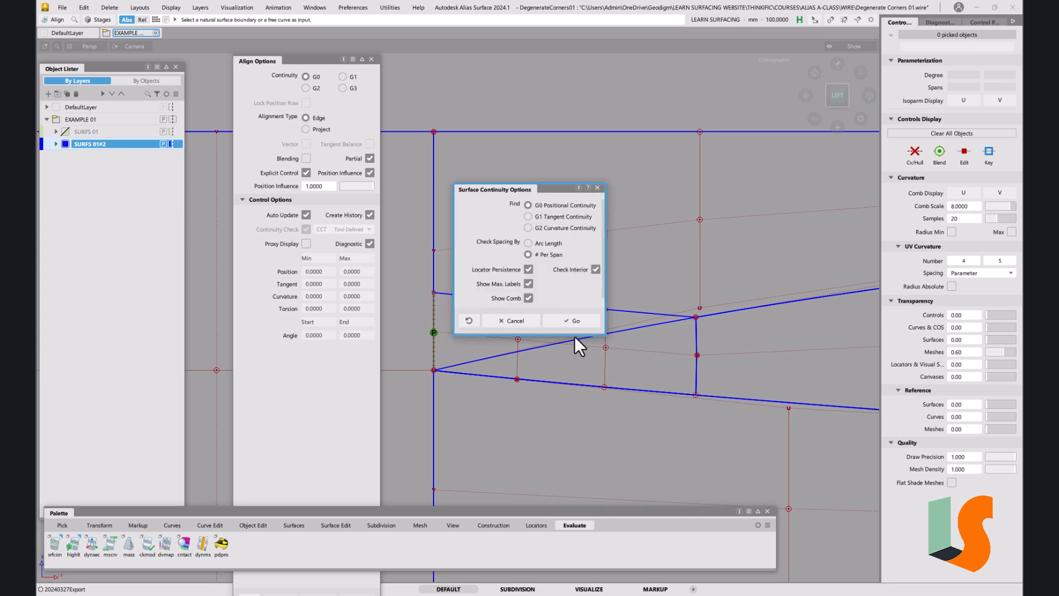
pyautogui.click(571, 320)
pyautogui.click(634, 390)
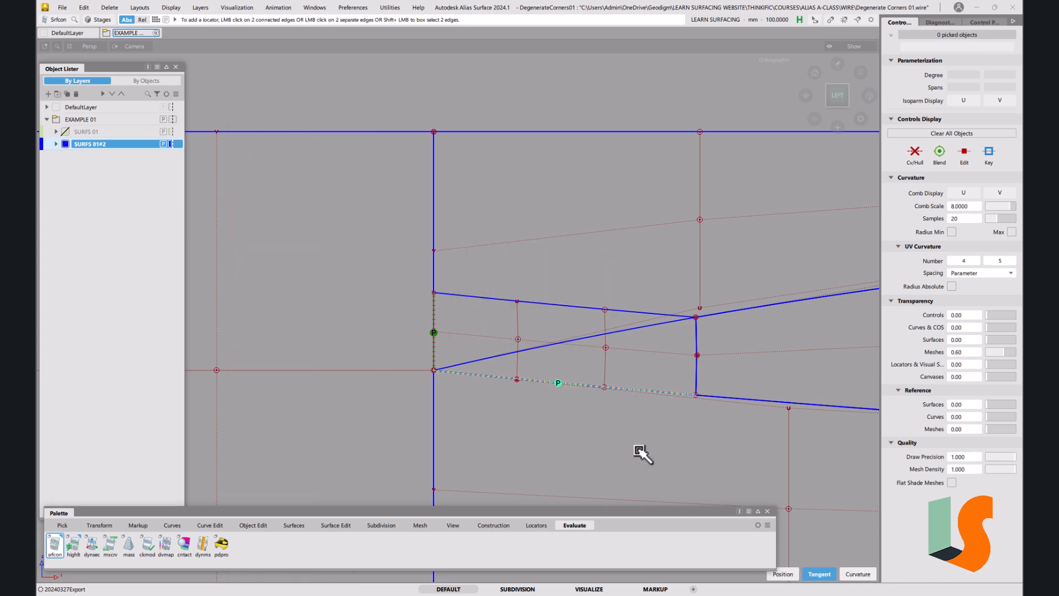
# Add a G2 curvature surface continuity check on the short edge between the rail surface and the cut surface
pyautogui.doubleClick(53, 546)
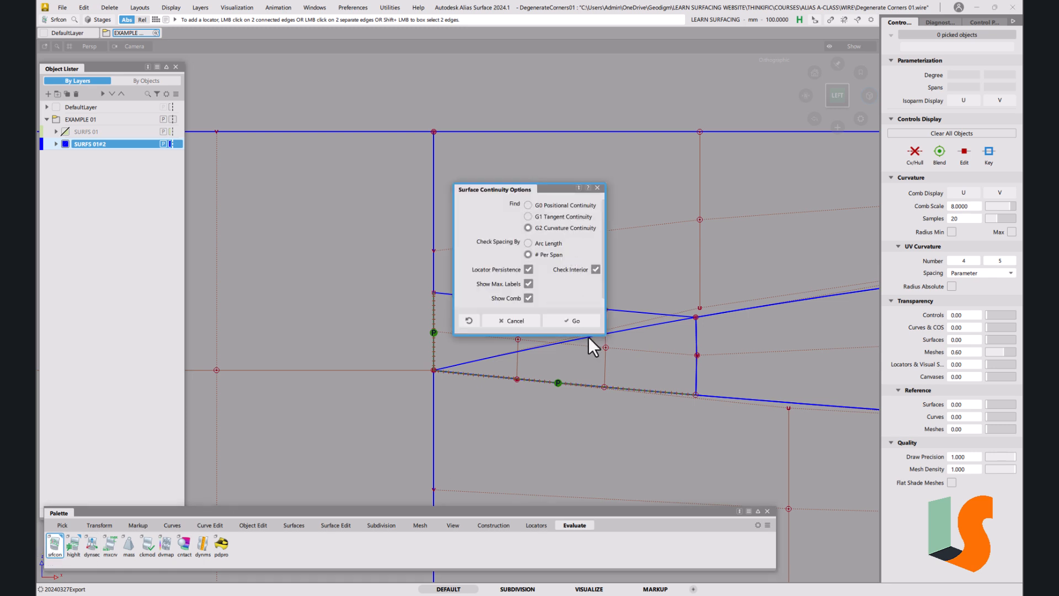
pyautogui.click(585, 323)
pyautogui.click(696, 355)
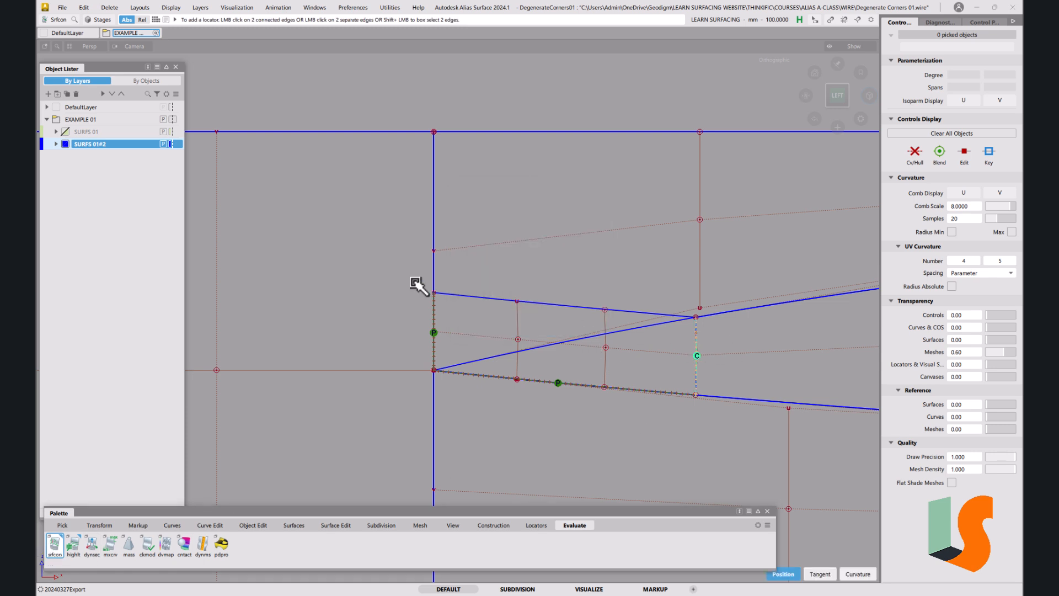
# Measure the curve-to-surface deviation between the upper surface's diagonal edge and the rail surface
pyautogui.keyDown('alt'); pyautogui.keyDown('shift'); pyautogui.moveTo(532, 362); pyautogui.dragTo(572, 440); pyautogui.keyUp('shift'); pyautogui.keyUp('alt')
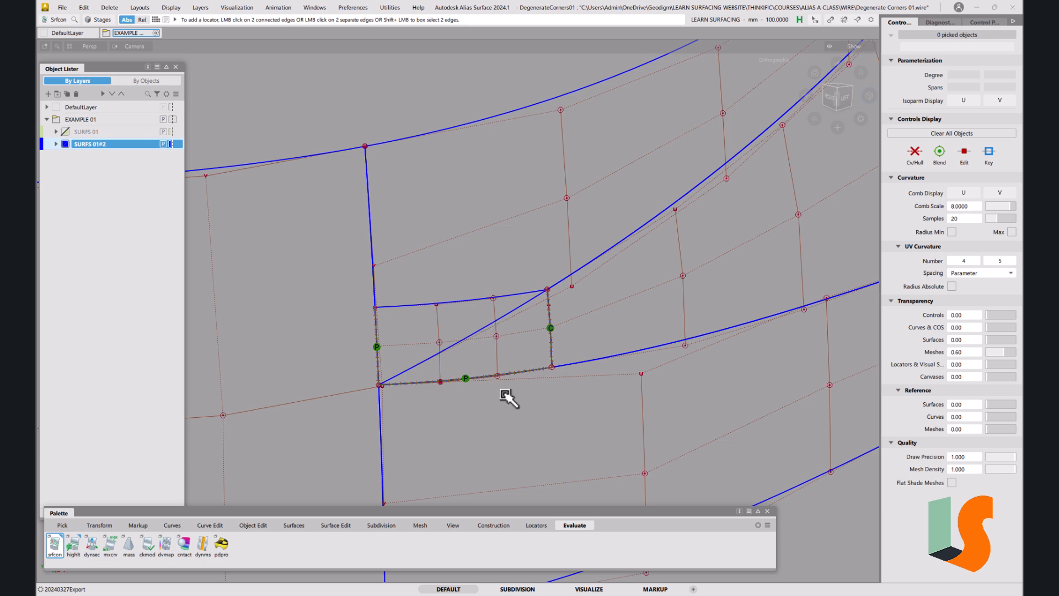
pyautogui.click(535, 526)
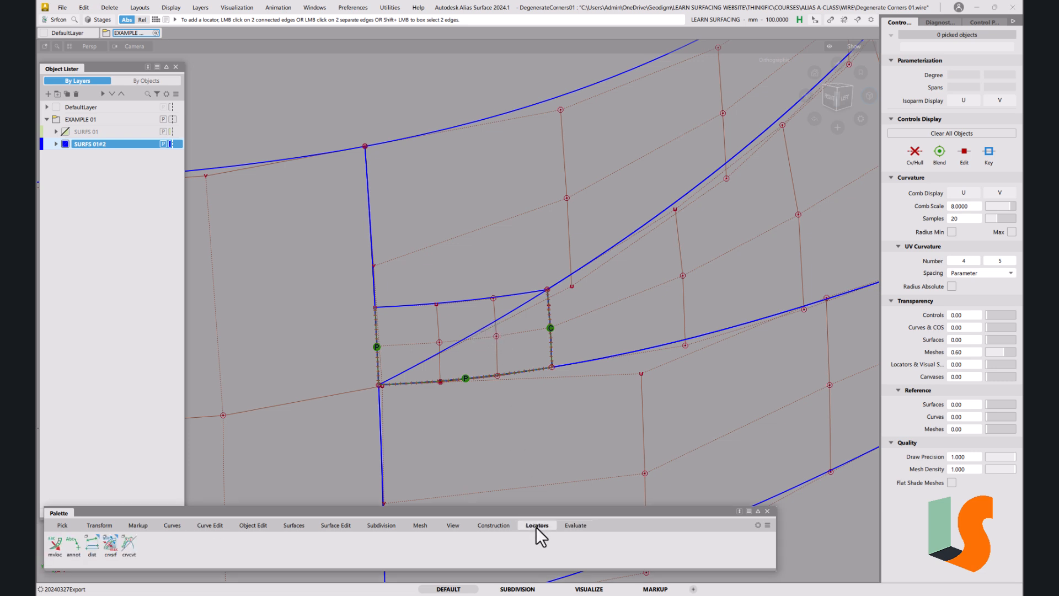
pyautogui.click(111, 543)
pyautogui.click(457, 341)
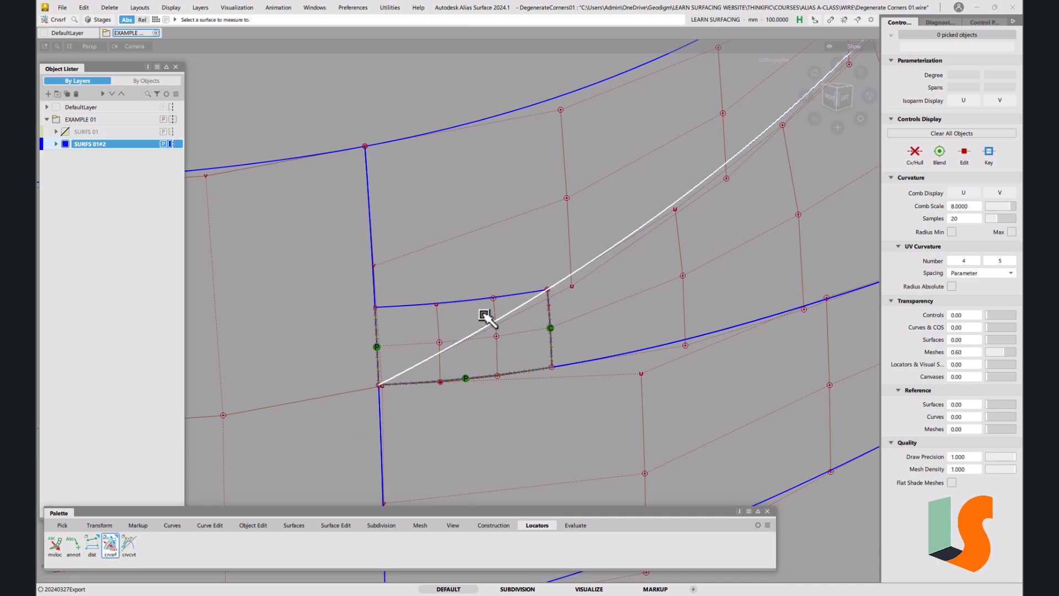
pyautogui.click(486, 303)
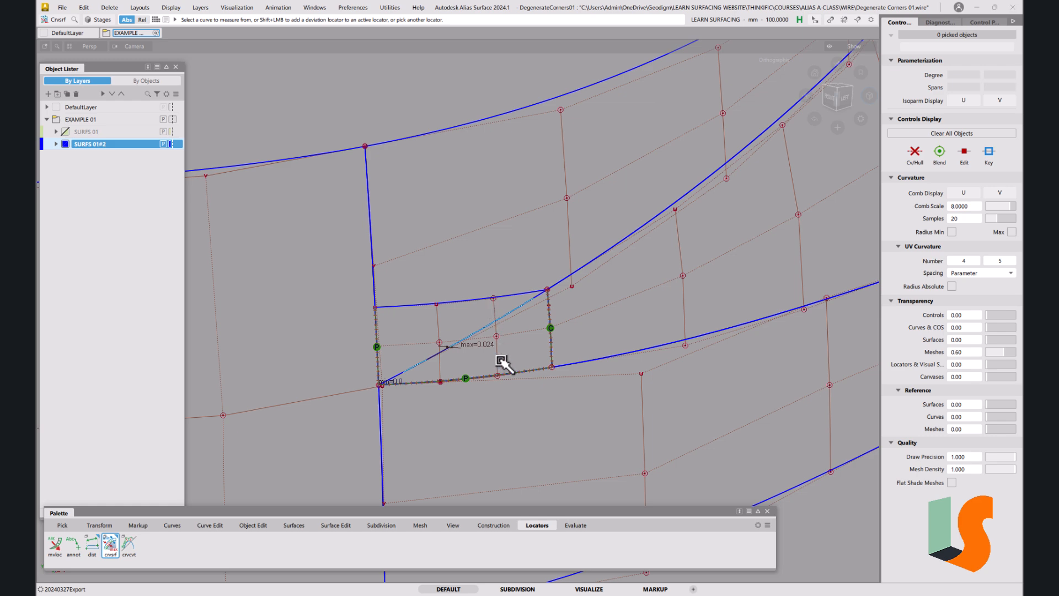
# Raise the rail surface's degree in U to 4, keeping degree 2 in V and single spans
pyautogui.moveTo(480, 355)
pyautogui.keyDown('alt'); pyautogui.keyDown('shift'); pyautogui.mouseDown()
pyautogui.moveTo(503, 371)
pyautogui.moveTo(520, 329)
pyautogui.moveTo(597, 338)
pyautogui.moveTo(558, 399)
pyautogui.moveTo(506, 352)
pyautogui.moveTo(483, 349)
pyautogui.mouseUp(); pyautogui.keyUp('shift'); pyautogui.keyUp('alt')
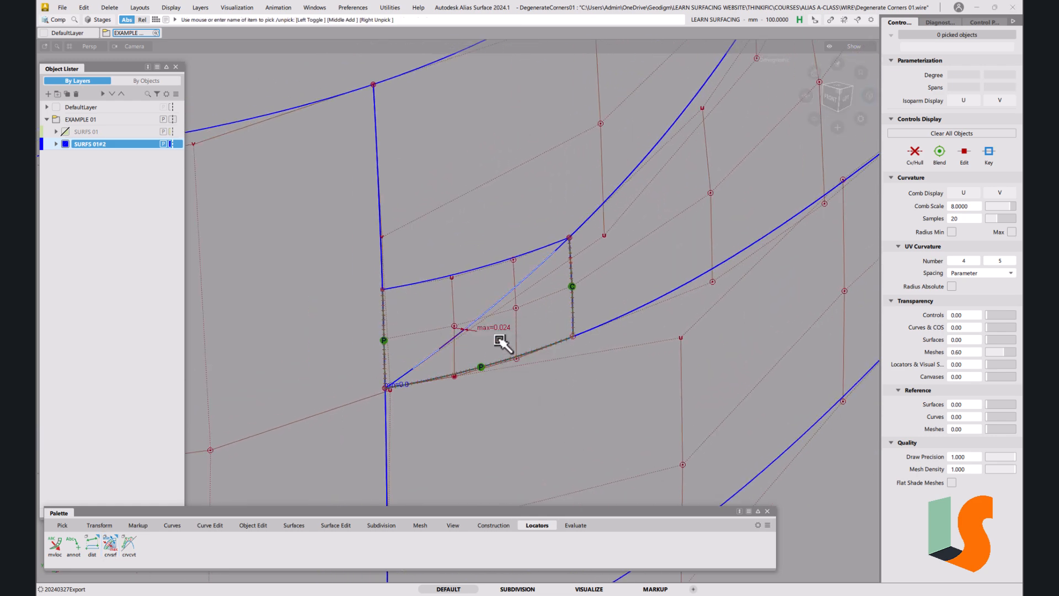
pyautogui.click(536, 339)
pyautogui.hotkey('ctrl', 'd')
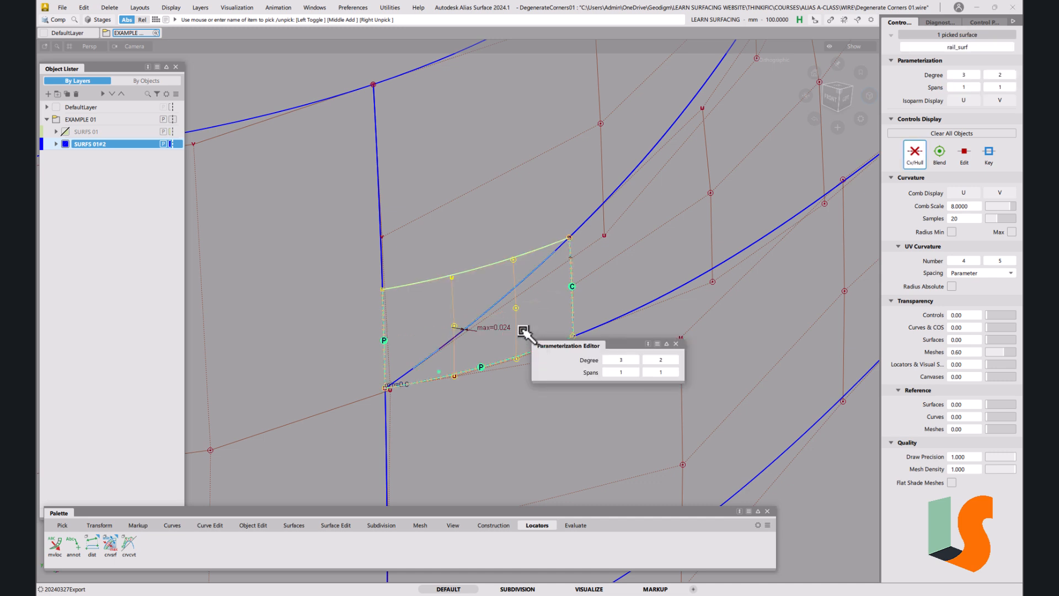
pyautogui.click(638, 359)
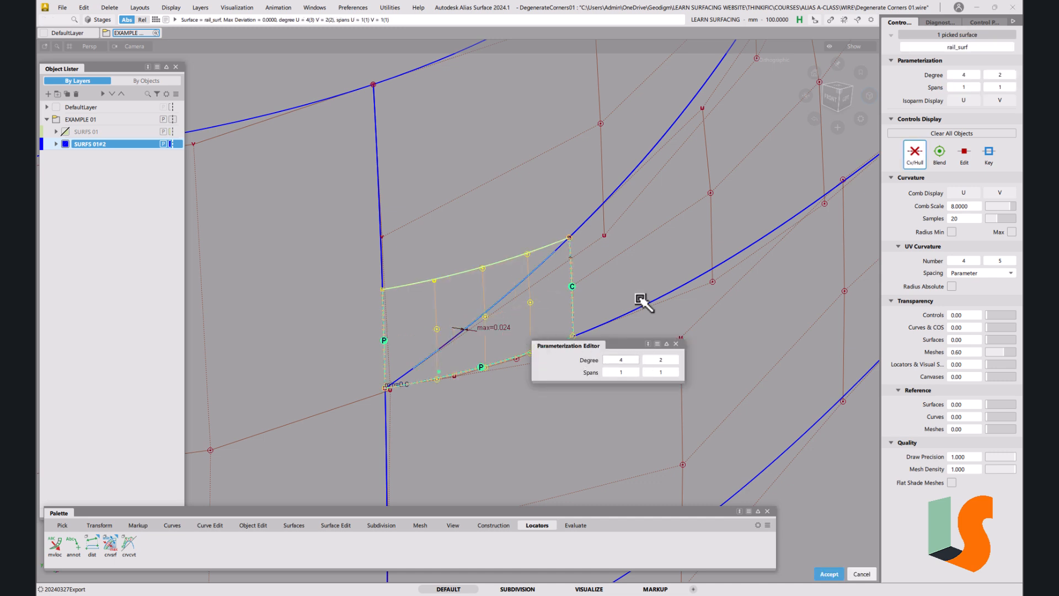
pyautogui.click(562, 321)
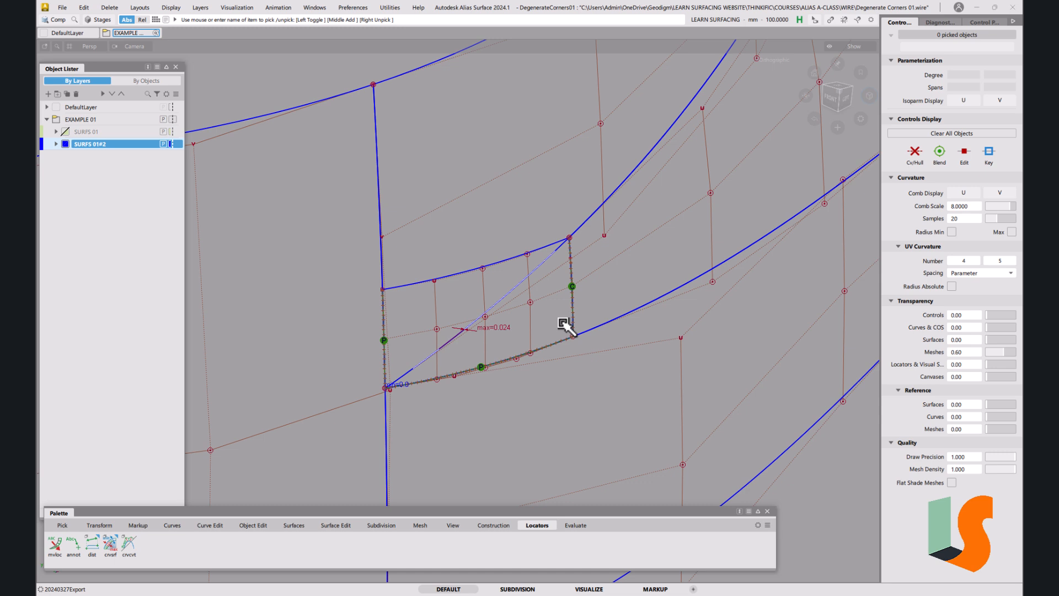
# Move the rail surface's middle and upper CVs beside its free end, at mouse sensitivity 1000, to reduce the deviation from the diagonal edge
pyautogui.press('space')
pyautogui.click(596, 410)
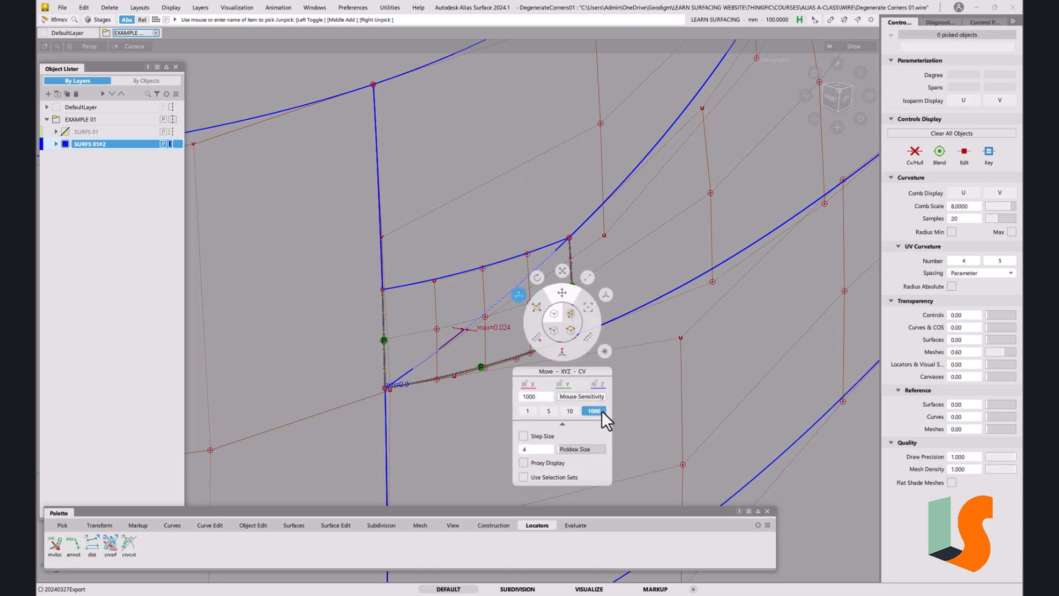
pyautogui.click(437, 331)
pyautogui.moveTo(512, 405)
pyautogui.mouseDown(button='middle')
pyautogui.moveTo(503, 404)
pyautogui.moveTo(518, 409)
pyautogui.mouseUp(button='middle')
pyautogui.click(435, 282)
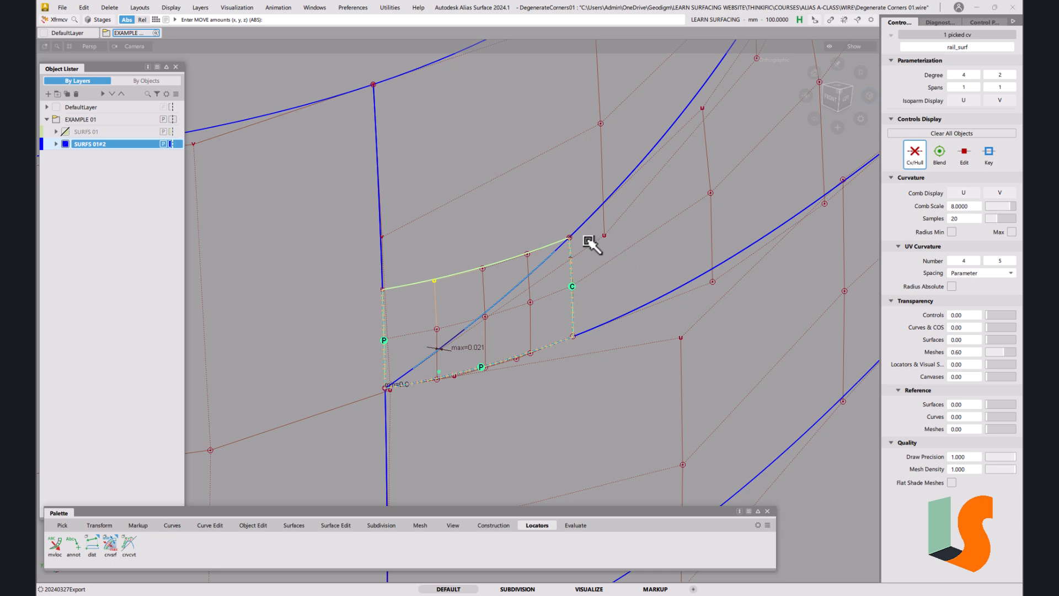
pyautogui.moveTo(440, 246); pyautogui.dragTo(479, 263, button='middle')
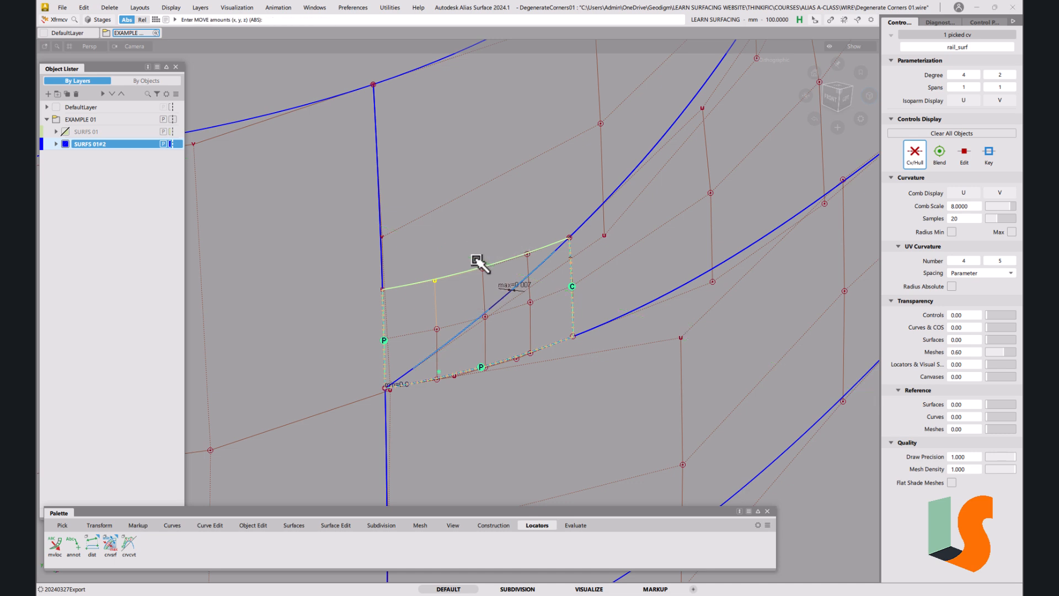
pyautogui.click(524, 318)
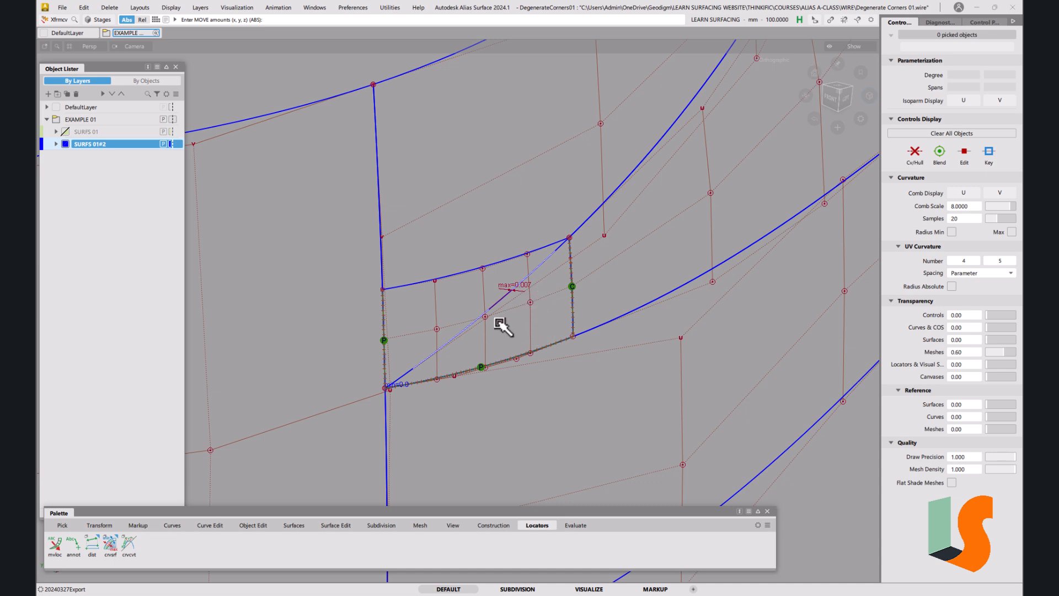
# Trim the rail surface along the diagonal edge by 3D projection along Y, keeping the region below the edge
pyautogui.click(294, 525)
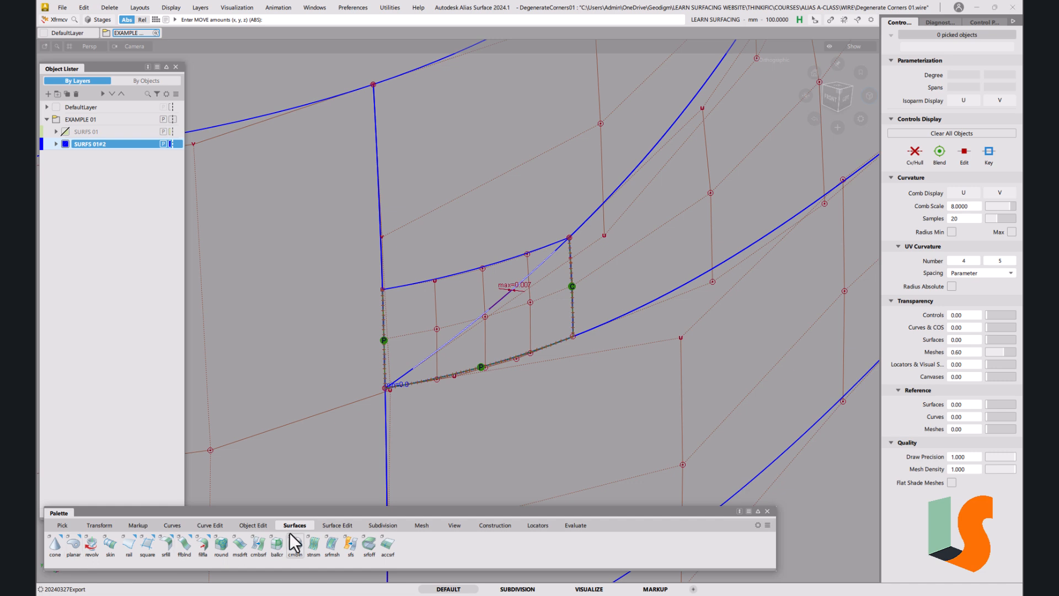
pyautogui.click(324, 525)
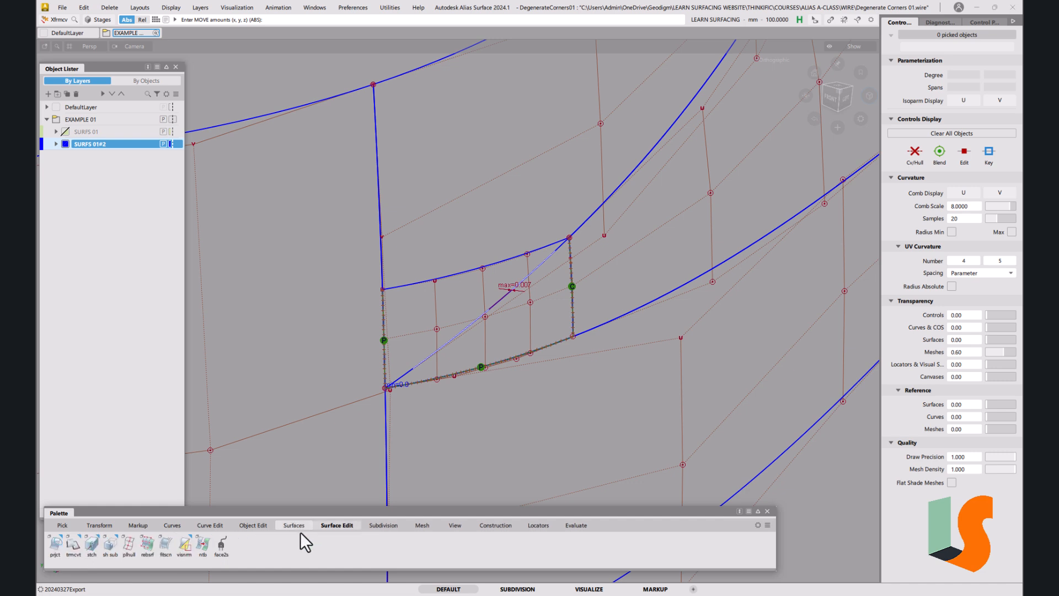
pyautogui.click(74, 548)
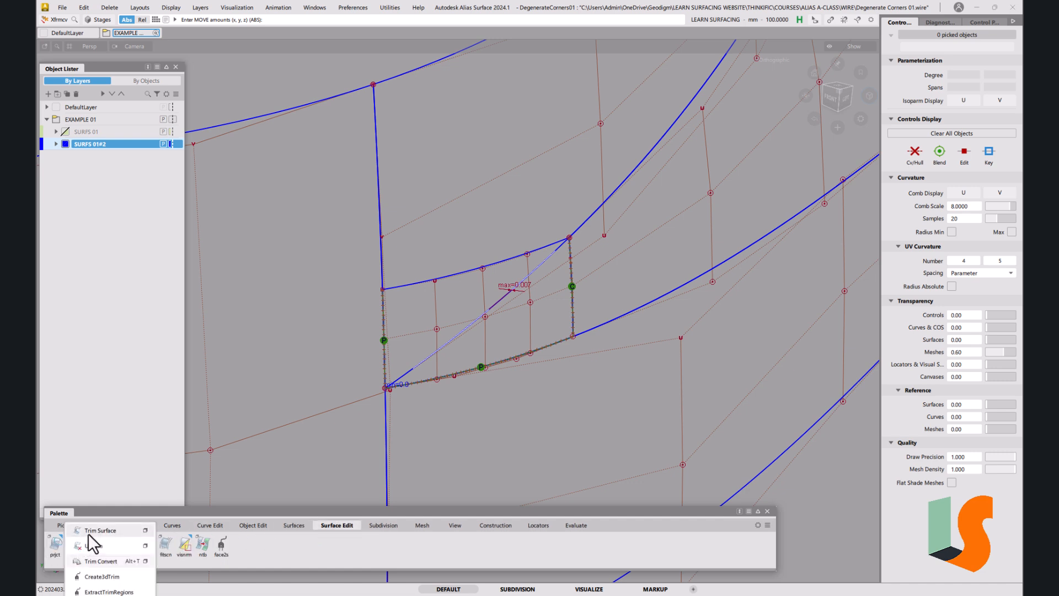
pyautogui.click(95, 531)
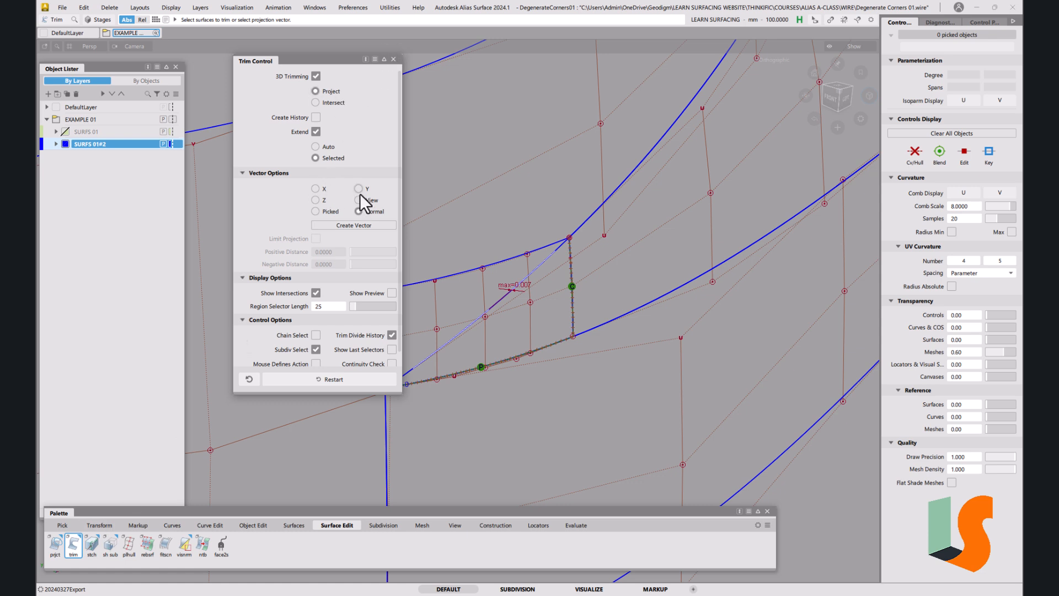
pyautogui.click(359, 190)
pyautogui.click(504, 261)
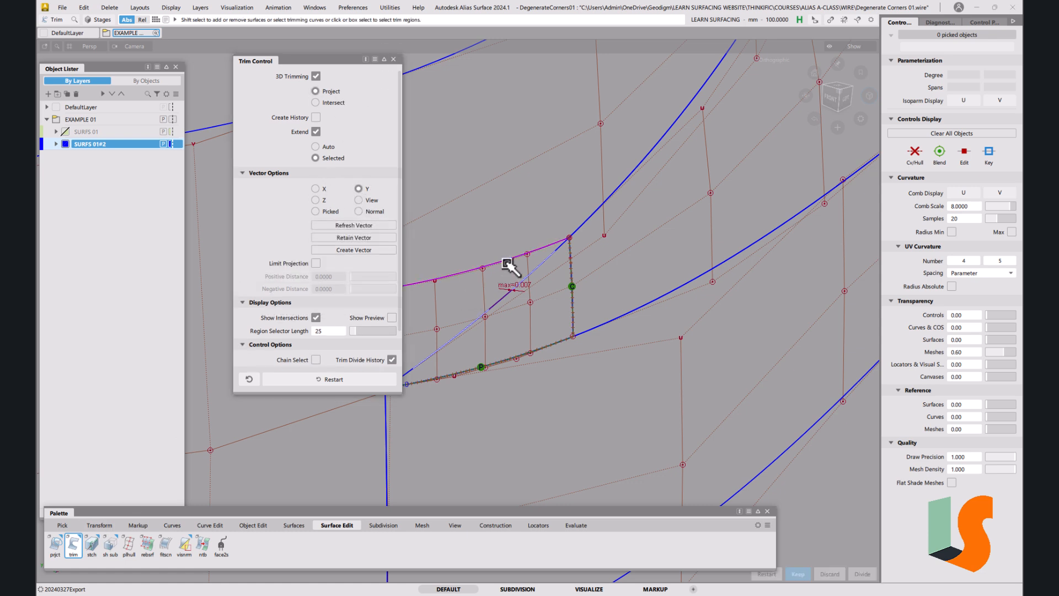
pyautogui.click(554, 310)
pyautogui.press('space')
pyautogui.keyDown('ctrl'); pyautogui.keyDown('shift'); pyautogui.moveTo(558, 331); pyautogui.dragTo(576, 373); pyautogui.keyUp('shift'); pyautogui.keyUp('ctrl')
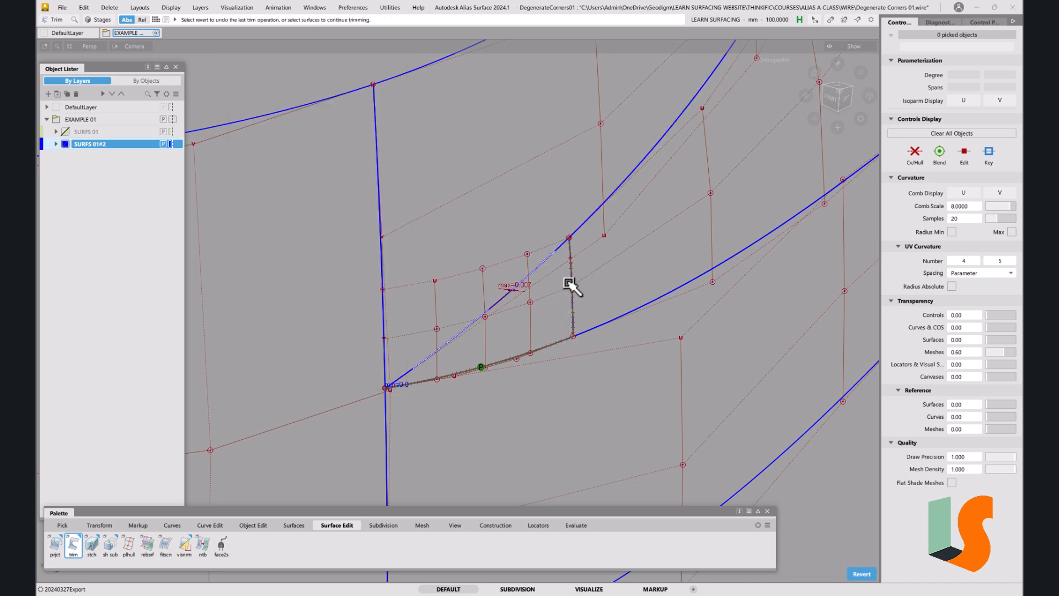
pyautogui.click(393, 58)
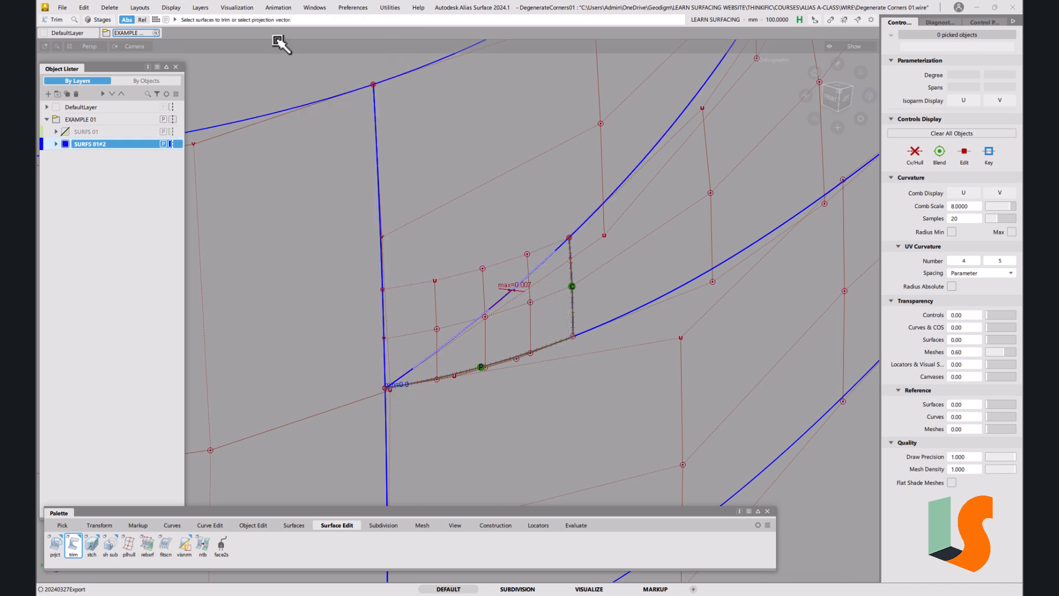
# Delete all locators and turn off the CV and hull display of the trimmed rail surface
pyautogui.click(113, 7)
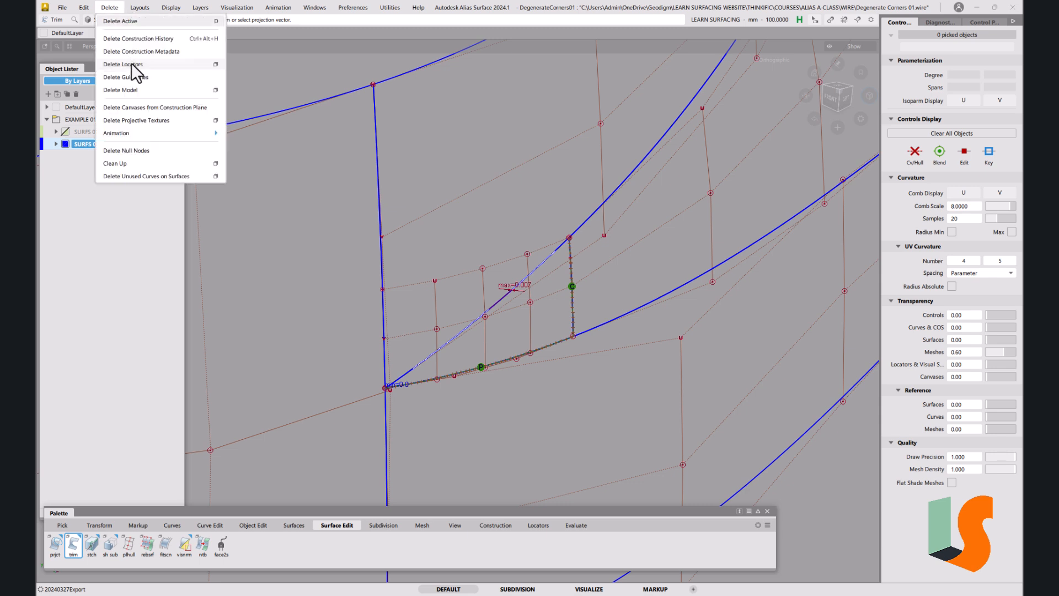
pyautogui.click(176, 64)
pyautogui.keyDown('ctrl'); pyautogui.keyDown('shift'); pyautogui.moveTo(512, 297); pyautogui.dragTo(491, 265); pyautogui.keyUp('shift'); pyautogui.keyUp('ctrl')
pyautogui.click(483, 268)
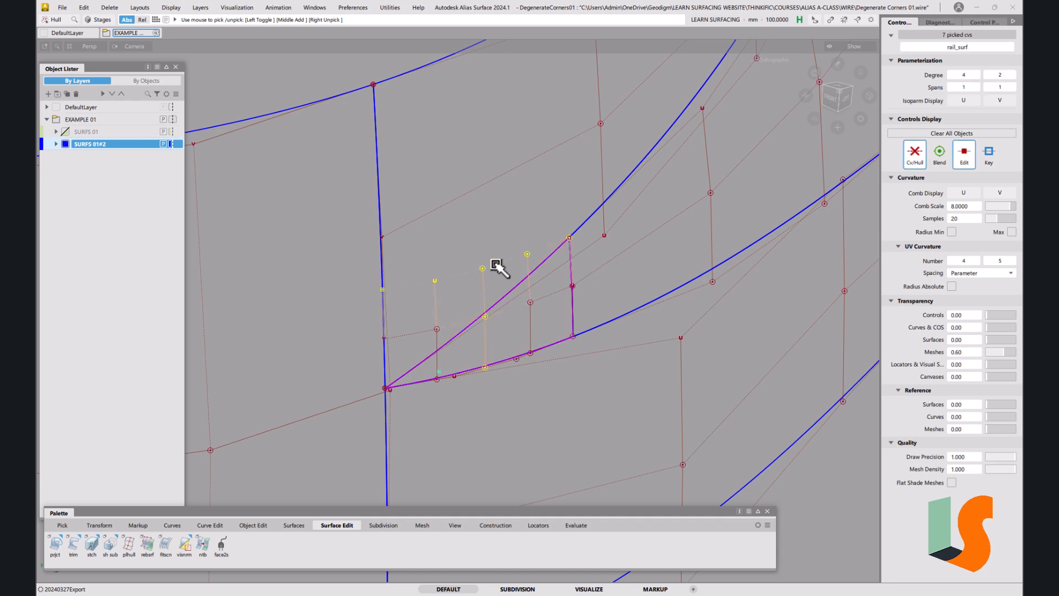
pyautogui.click(918, 161)
pyautogui.click(664, 314)
# Shade the surfaces, hide their edges and controls, and examine how the trimmed patch flows into its neighbours
pyautogui.press('5')
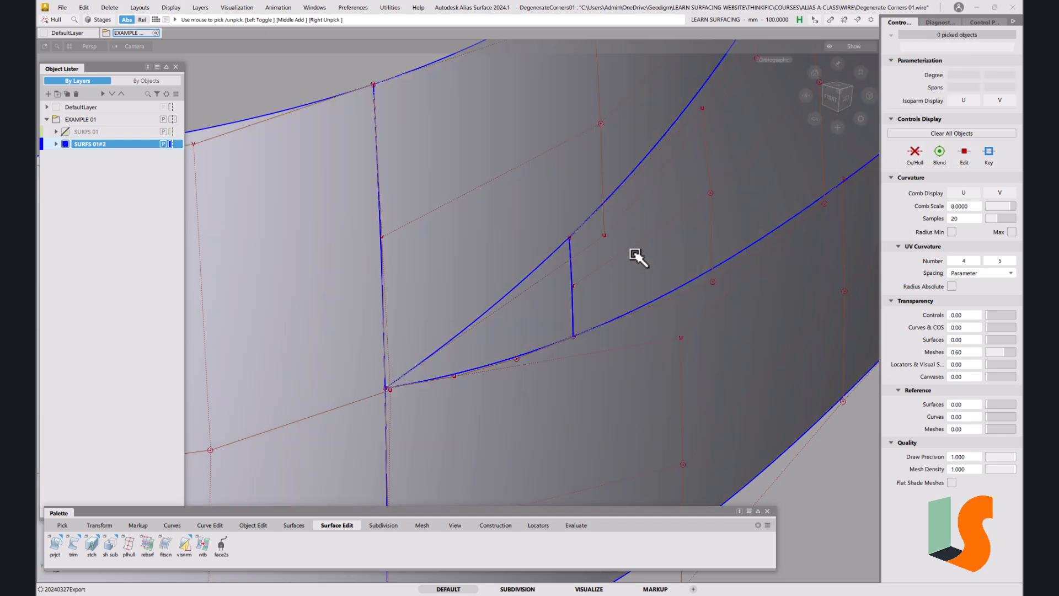
pyautogui.keyDown('alt'); pyautogui.keyDown('shift'); pyautogui.moveTo(553, 257); pyautogui.dragTo(598, 310); pyautogui.keyUp('shift'); pyautogui.keyUp('alt')
pyautogui.keyDown('alt'); pyautogui.keyDown('shift'); pyautogui.moveTo(595, 313); pyautogui.dragTo(603, 397, button='right'); pyautogui.keyUp('shift'); pyautogui.keyUp('alt')
pyautogui.keyDown('alt'); pyautogui.keyDown('shift'); pyautogui.moveTo(669, 377); pyautogui.dragTo(538, 366, button='middle'); pyautogui.keyUp('shift'); pyautogui.keyUp('alt')
pyautogui.keyDown('ctrl'); pyautogui.keyDown('shift'); pyautogui.moveTo(505, 326); pyautogui.dragTo(450, 326); pyautogui.keyUp('shift'); pyautogui.keyUp('ctrl')
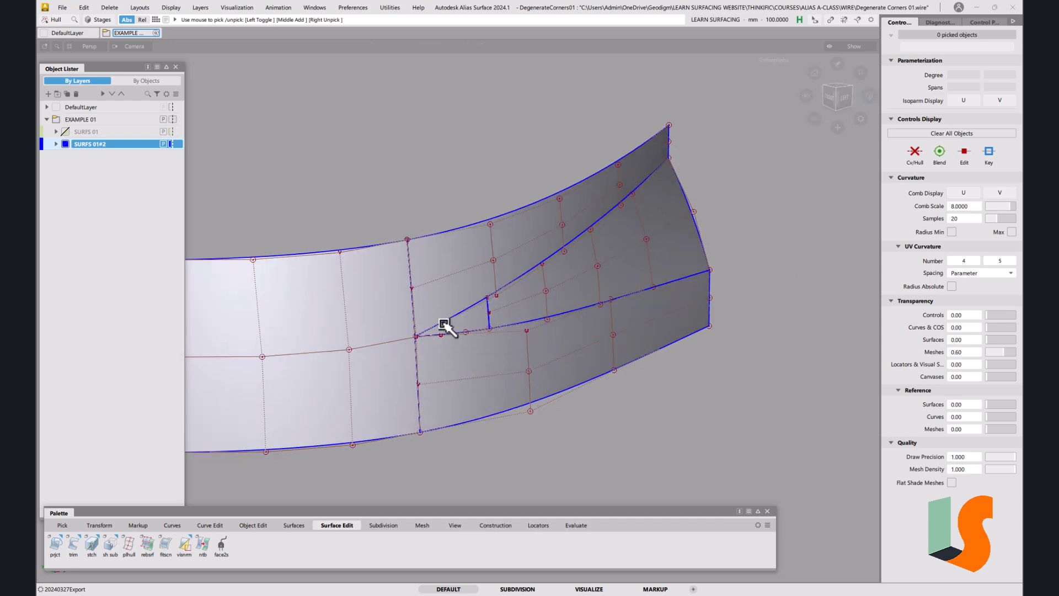
pyautogui.keyDown('alt'); pyautogui.keyDown('shift'); pyautogui.moveTo(601, 279); pyautogui.dragTo(655, 281); pyautogui.keyUp('shift'); pyautogui.keyUp('alt')
pyautogui.keyDown('alt'); pyautogui.keyDown('shift'); pyautogui.moveTo(655, 280); pyautogui.dragTo(674, 271, button='middle'); pyautogui.keyUp('shift'); pyautogui.keyUp('alt')
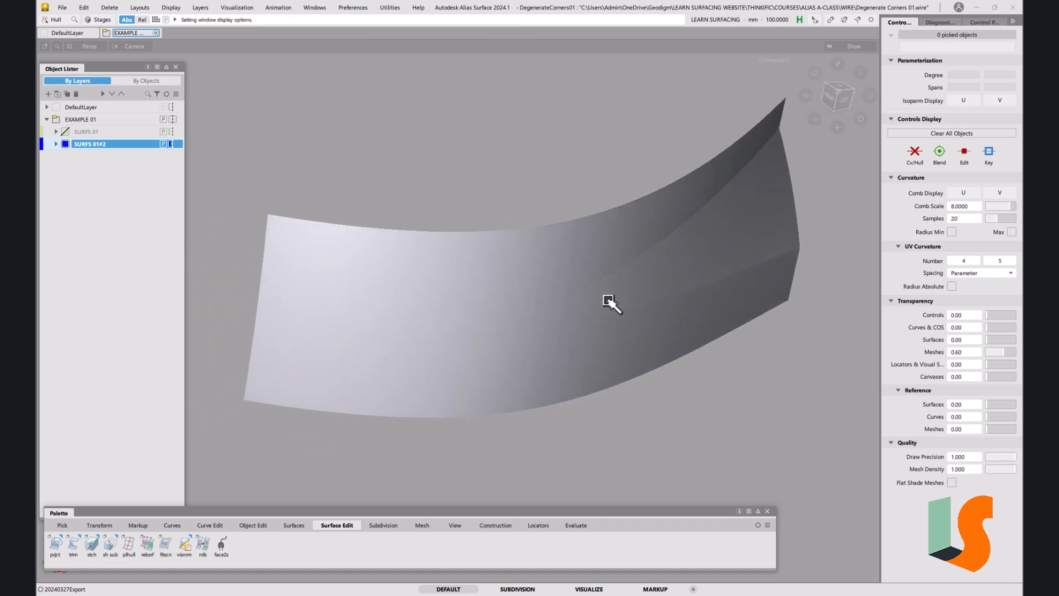